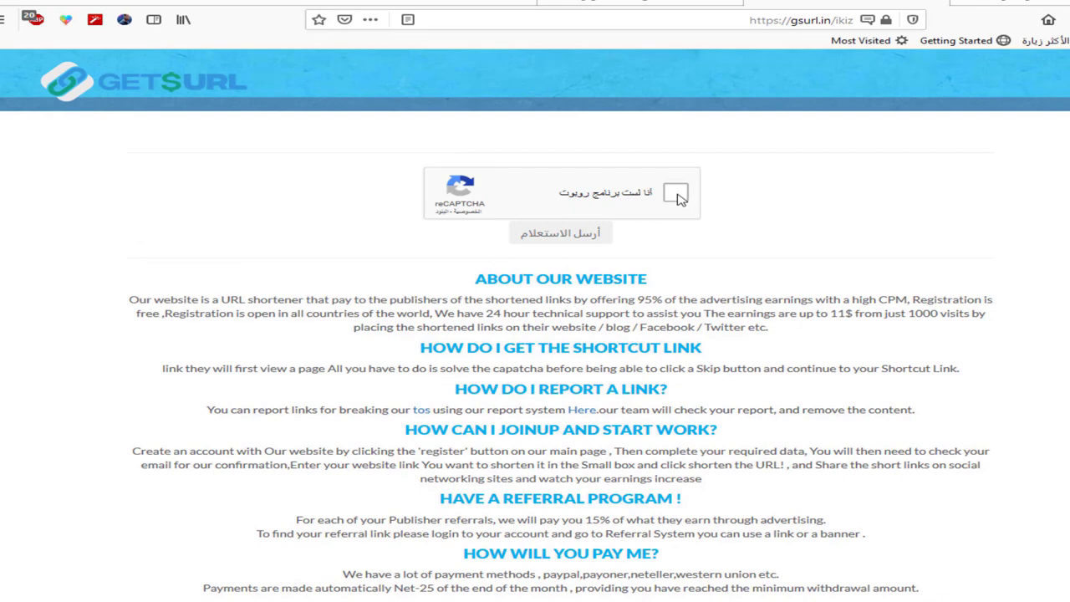
- Get through the captcha and ad page of the ARAB+PATCH+V2+AIO.part1.rar link, and cancel its download dialog
{"action": "left_click", "coordinate": [678, 194]}
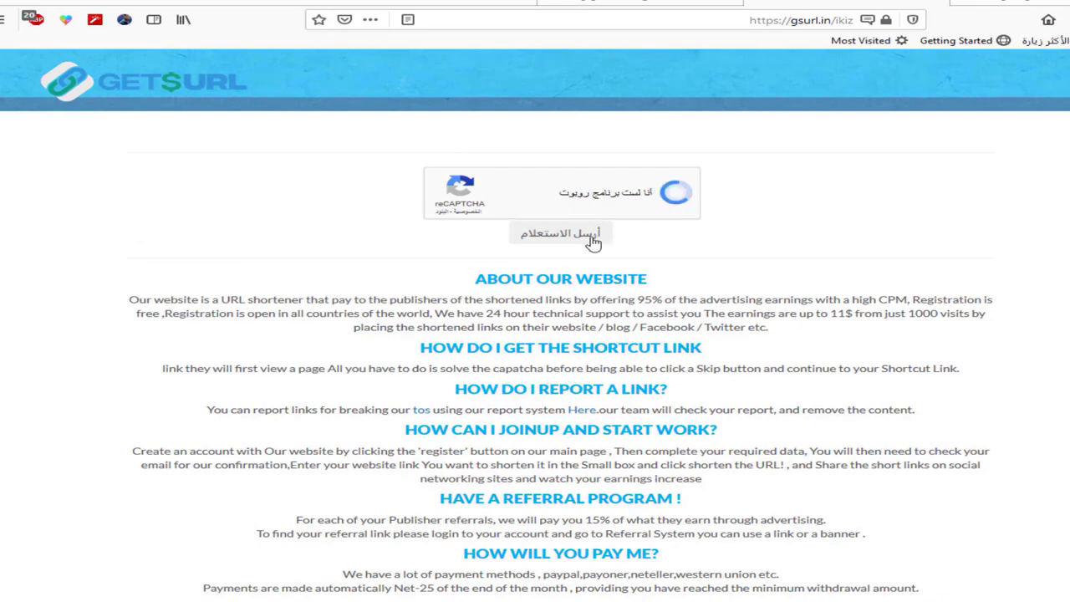
{"action": "left_click", "coordinate": [593, 238]}
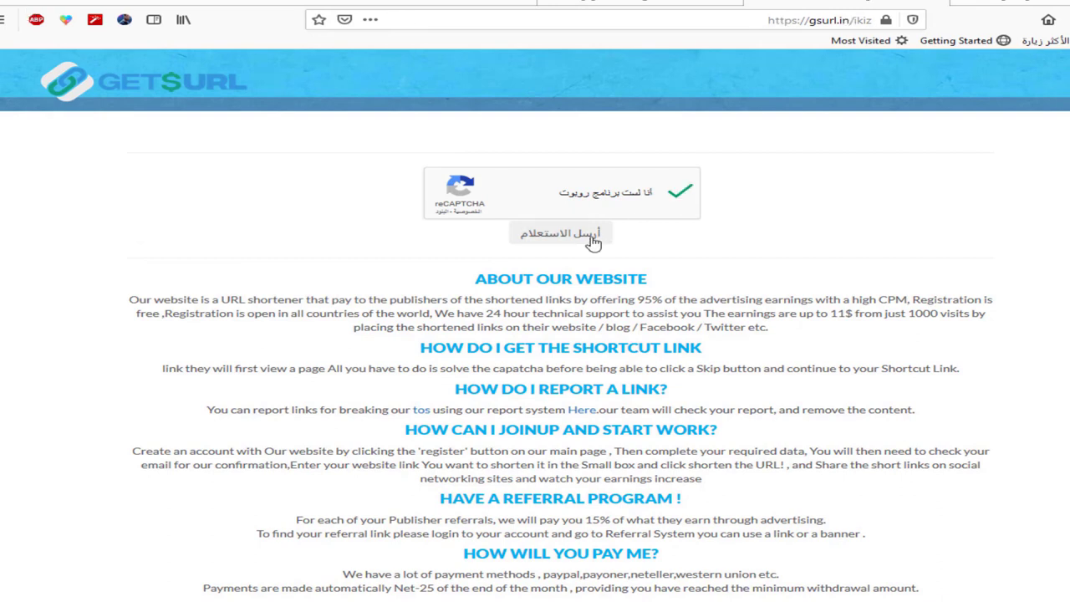
{"action": "left_click", "coordinate": [573, 175]}
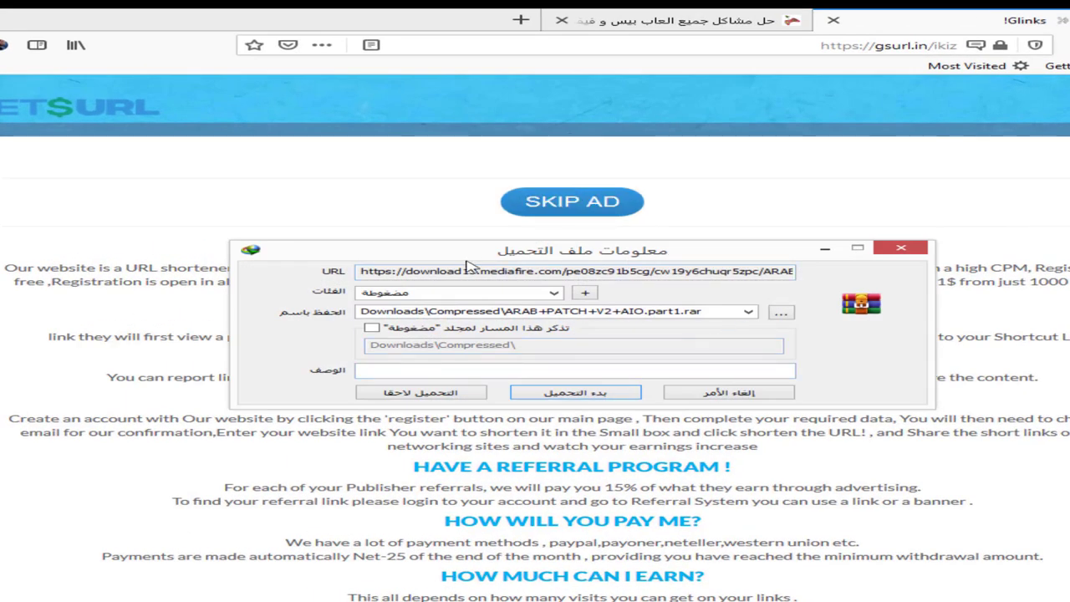
{"action": "left_click", "coordinate": [679, 401]}
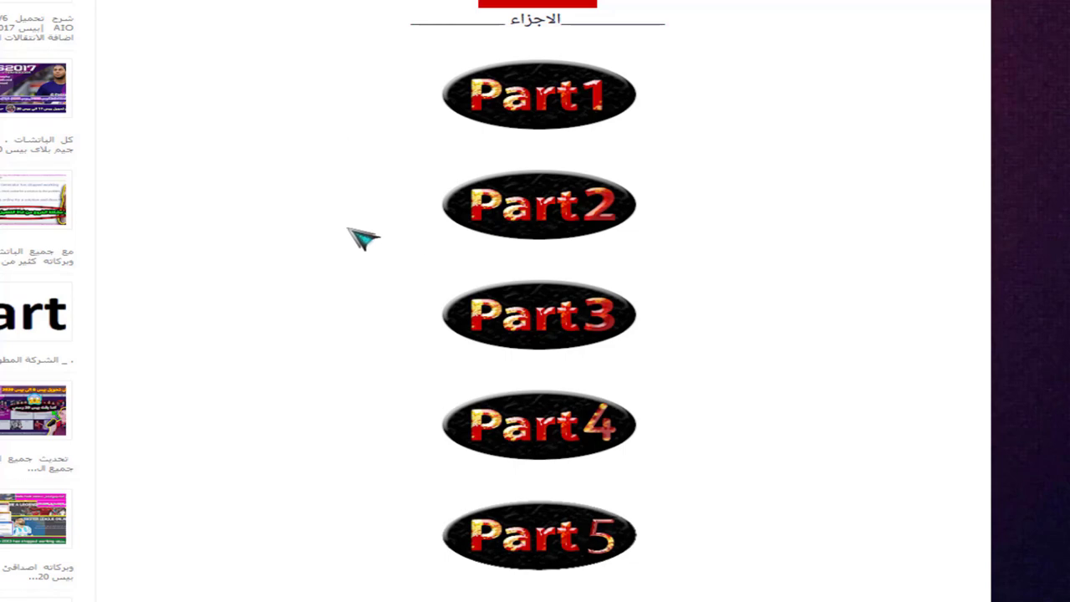
- Open the extraction password link below the Part 5 download and get through its captcha and ad page
{"action": "scroll", "coordinate": [363, 239], "scroll_direction": "down", "scroll_amount": 4}
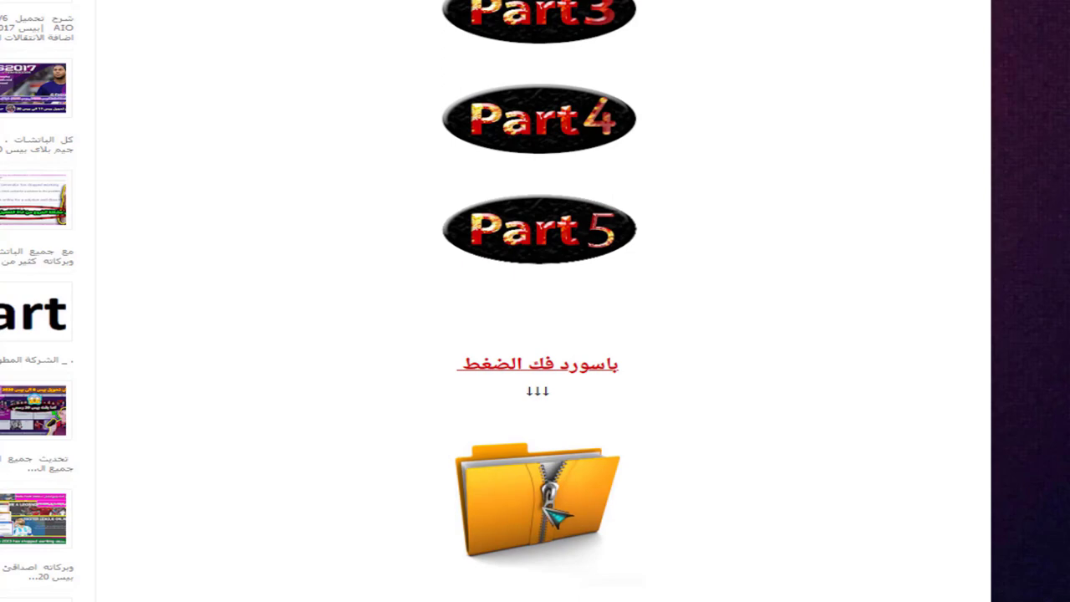
{"action": "left_click", "coordinate": [550, 507]}
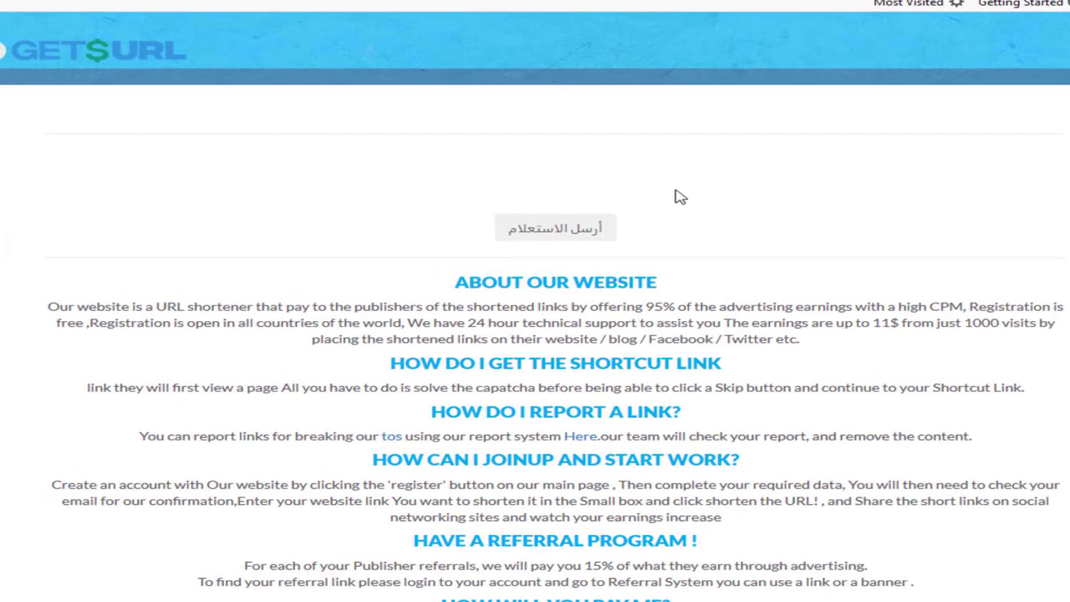
{"action": "left_click", "coordinate": [691, 181]}
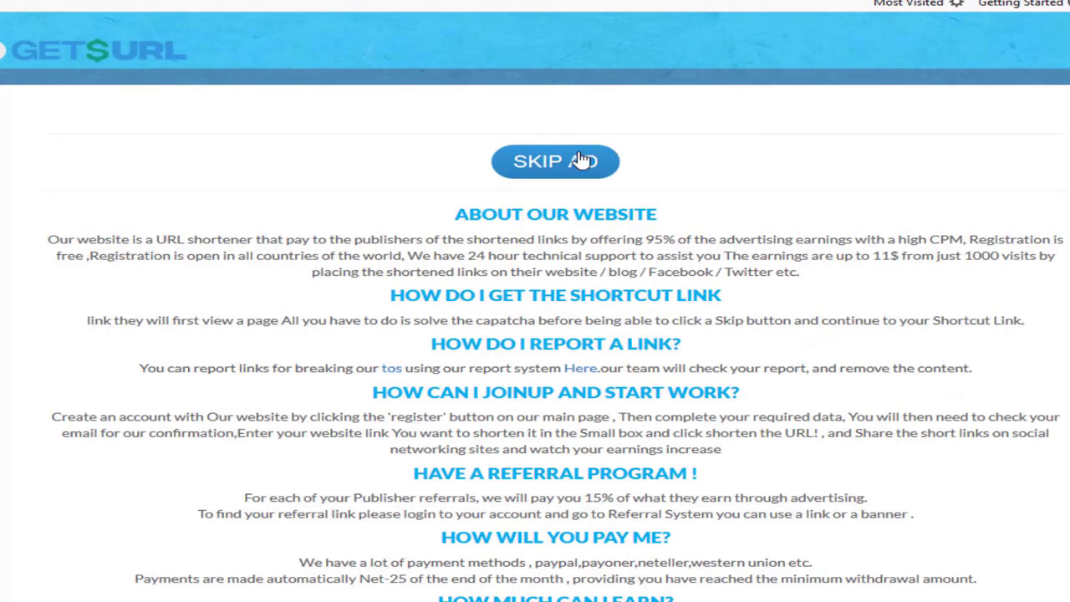
{"action": "left_click", "coordinate": [571, 161]}
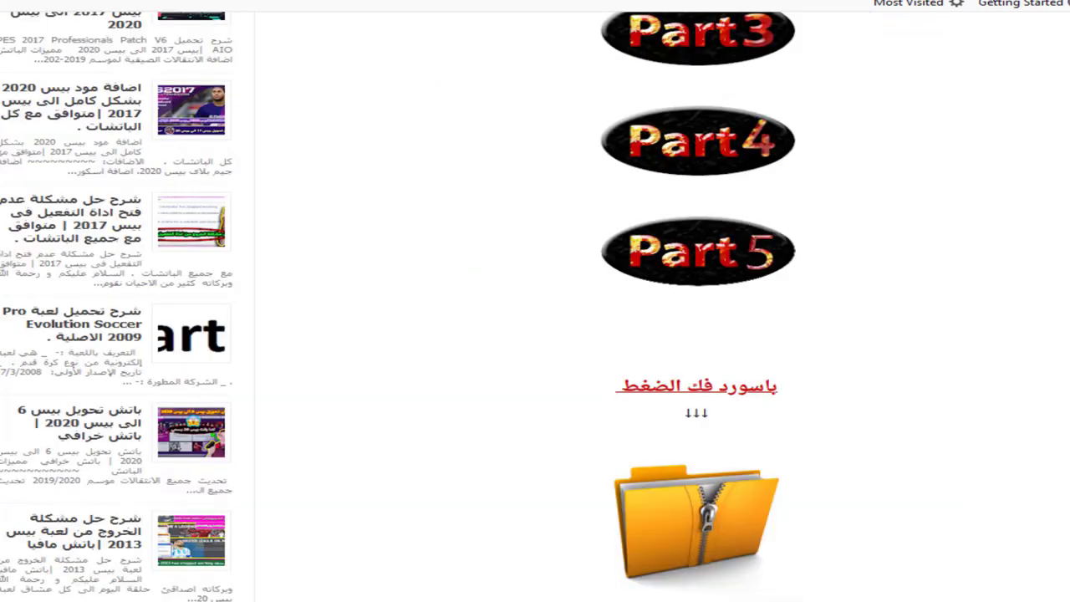
{"action": "scroll", "coordinate": [889, 332], "scroll_direction": "down", "scroll_amount": 3}
{"action": "scroll", "coordinate": [879, 329], "scroll_direction": "up", "scroll_amount": 4}
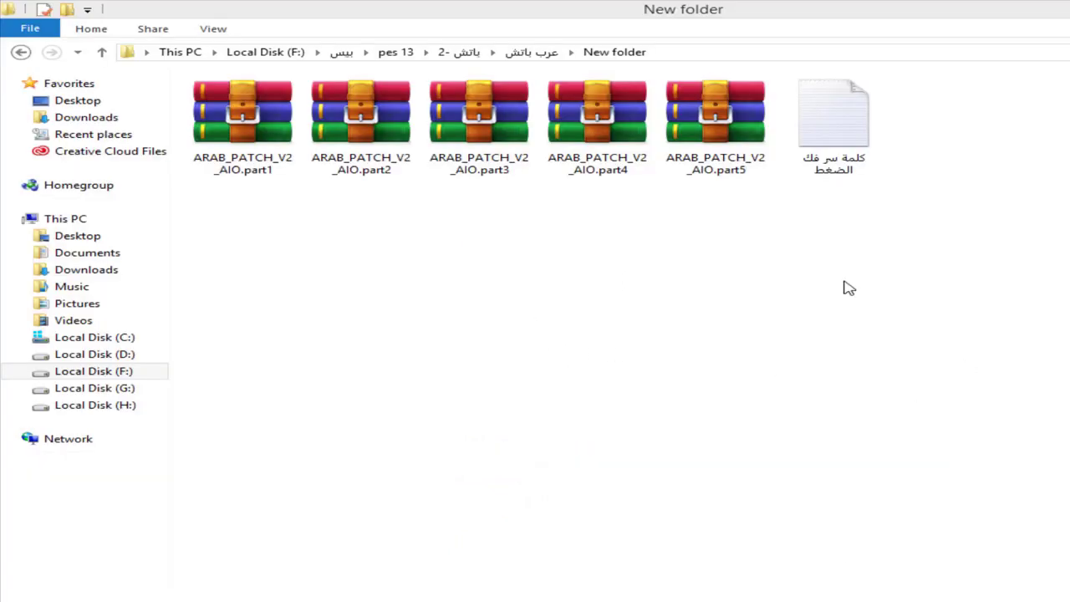
- Start extracting the ARAB_PATCH_V2_AIO.part1 archive into the current folder
{"action": "left_click_drag", "start_coordinate": [845, 286], "coordinate": [616, 257]}
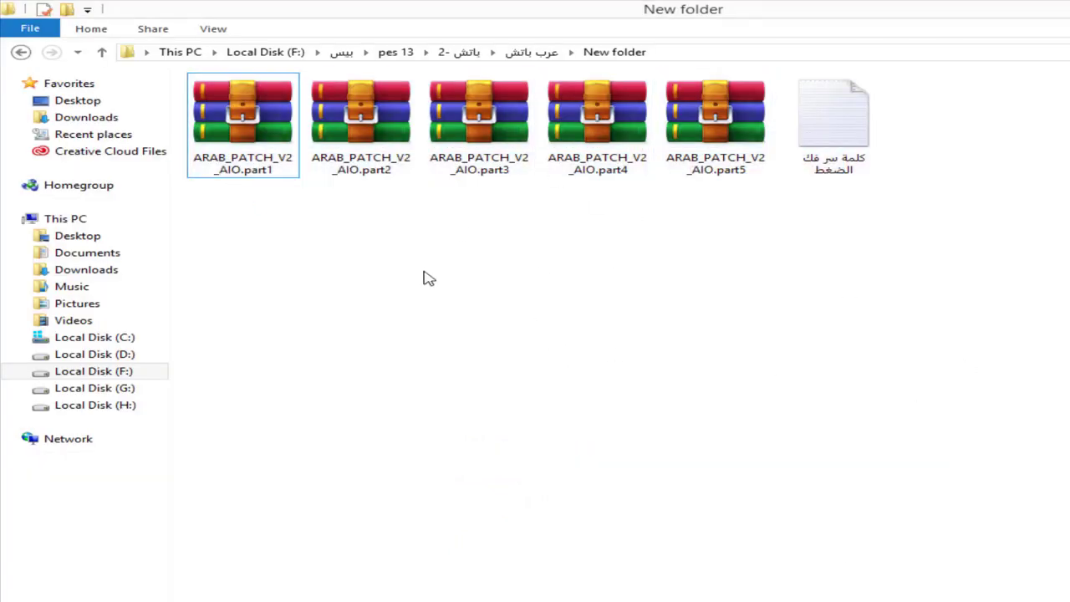
{"action": "left_click", "coordinate": [266, 168]}
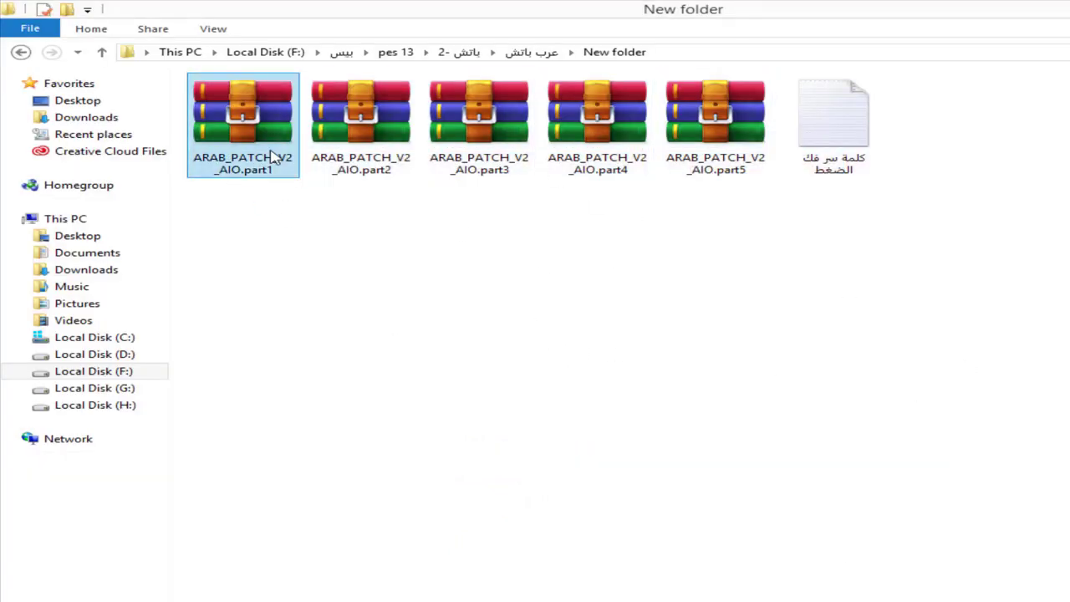
{"action": "right_click", "coordinate": [272, 154]}
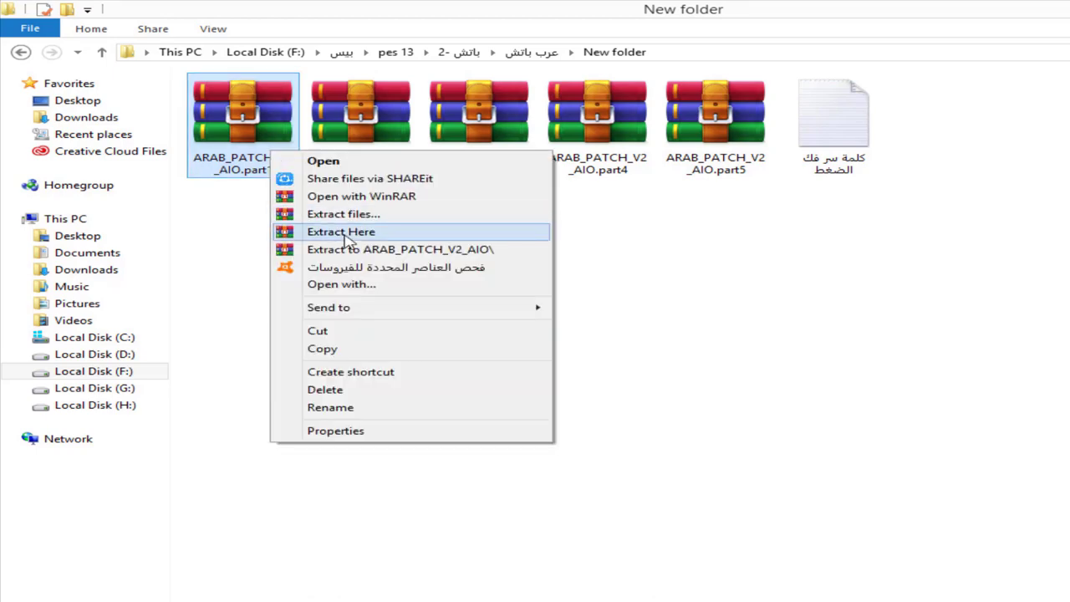
{"action": "left_click", "coordinate": [347, 238]}
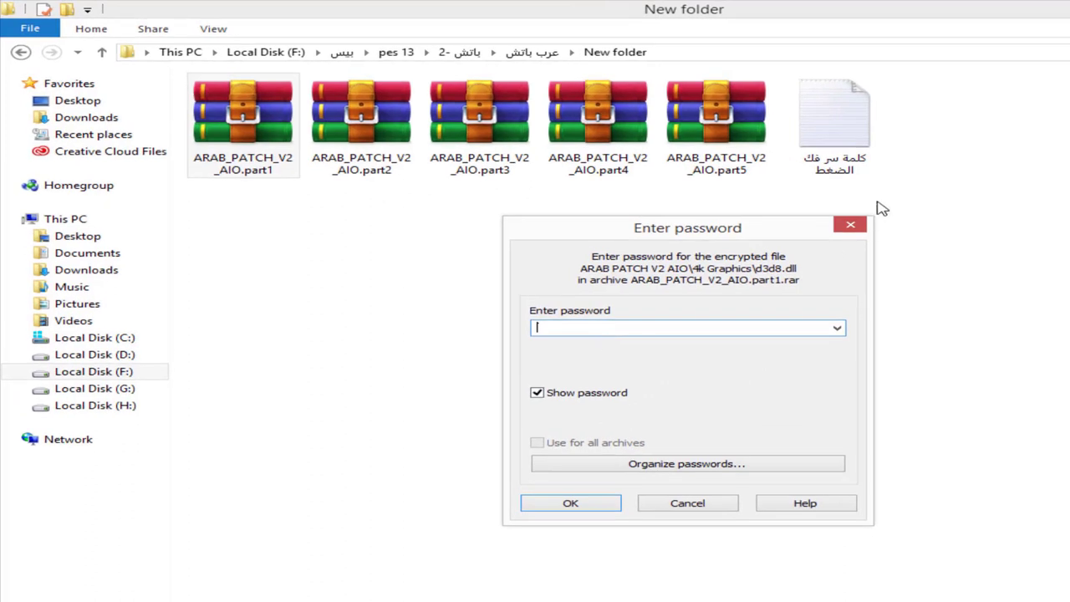
- Cut the extraction password from the accompanying text file, paste it into the archive's password field and confirm the extraction
{"action": "double_click", "coordinate": [858, 163]}
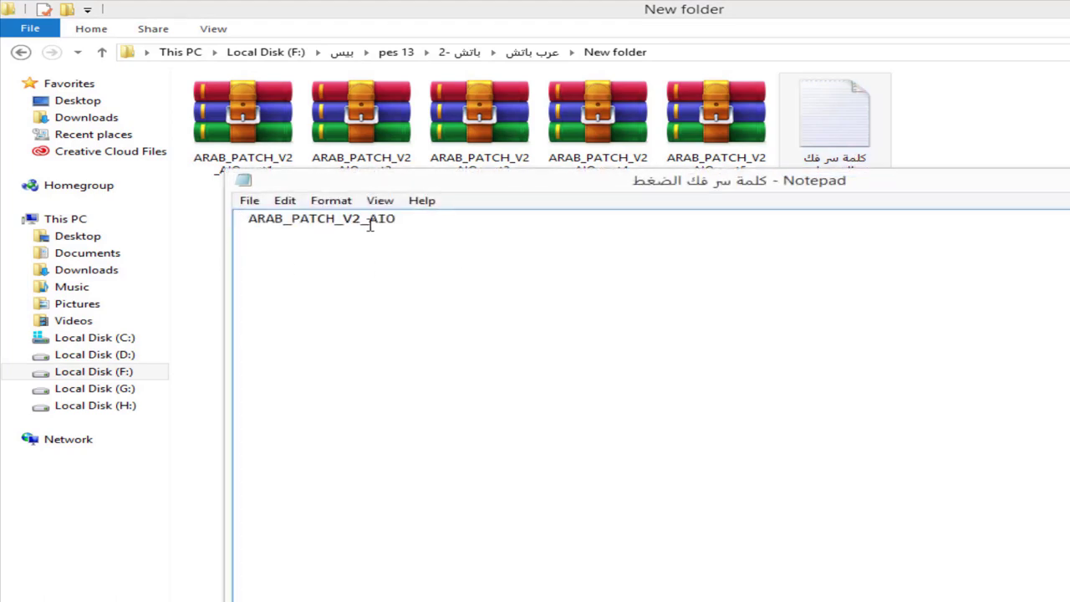
{"action": "left_click_drag", "start_coordinate": [397, 219], "coordinate": [264, 220]}
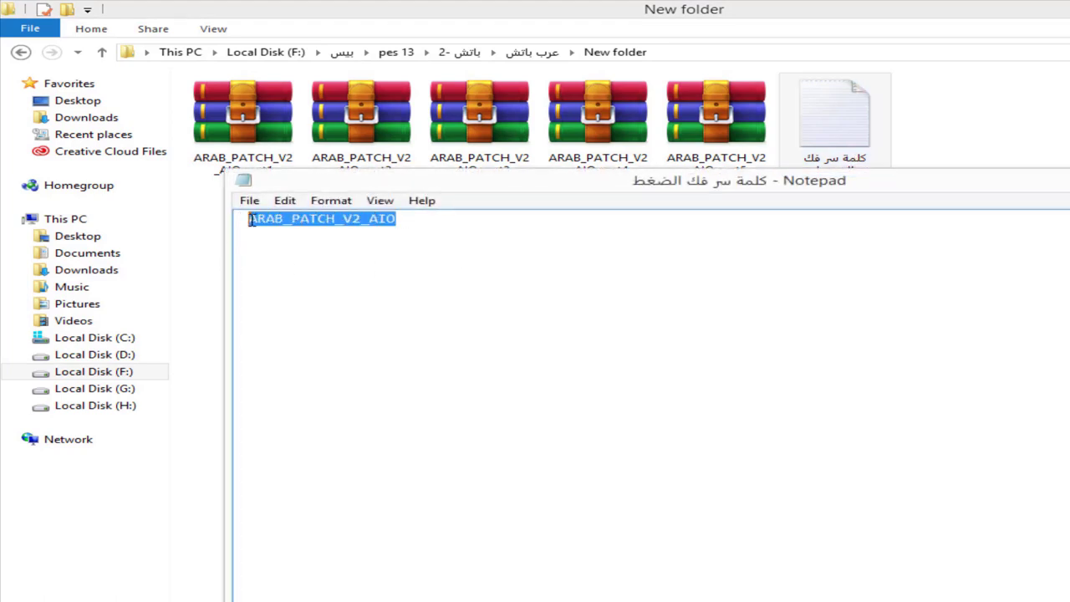
{"action": "right_click", "coordinate": [278, 218]}
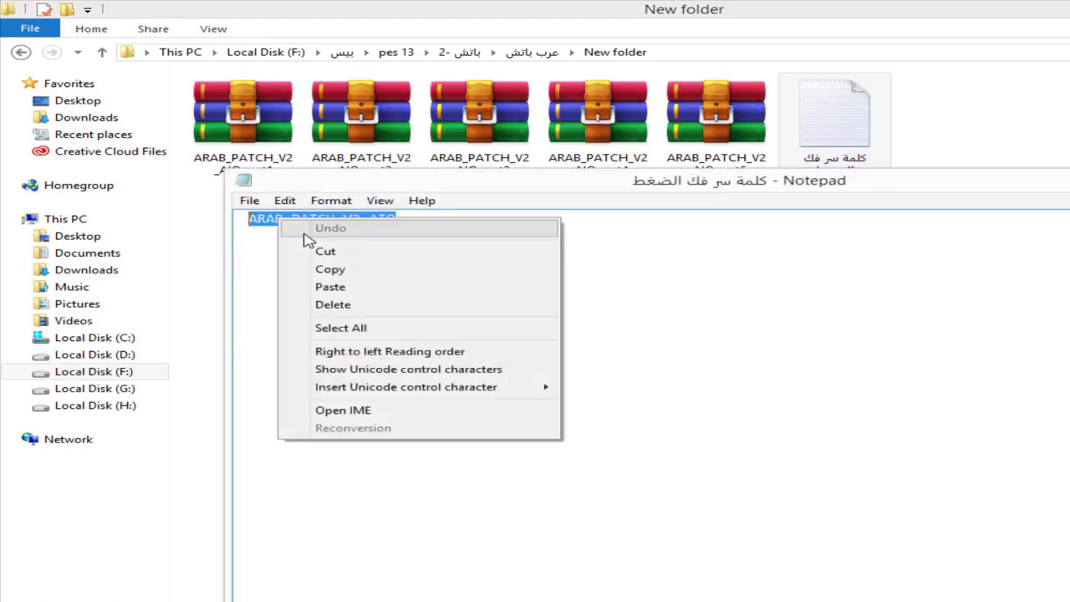
{"action": "left_click", "coordinate": [329, 253]}
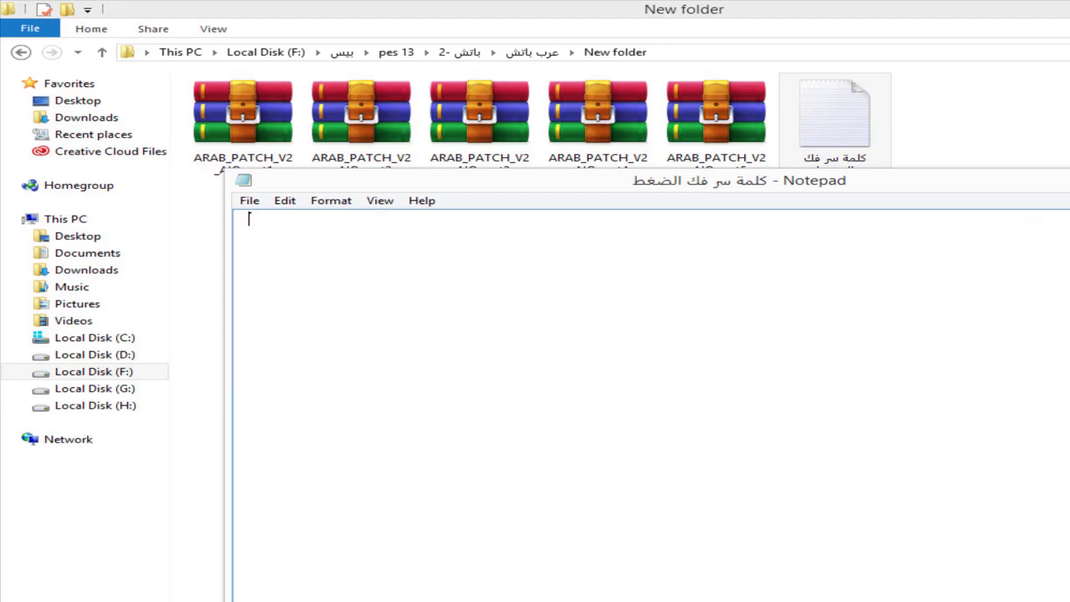
{"action": "key", "text": "alt+Tab"}
{"action": "right_click", "coordinate": [628, 328]}
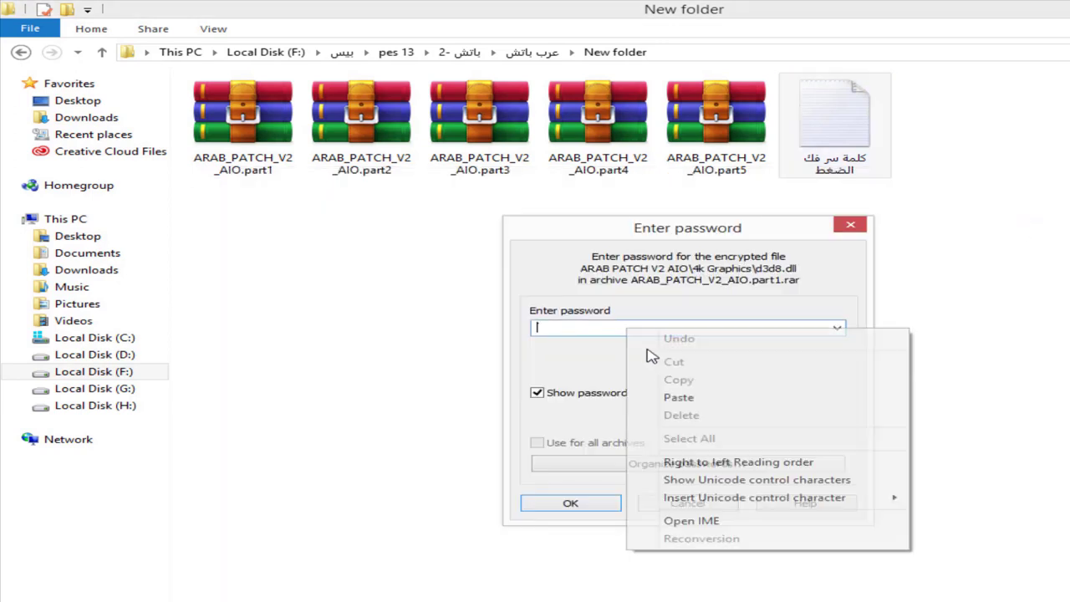
{"action": "left_click", "coordinate": [684, 400]}
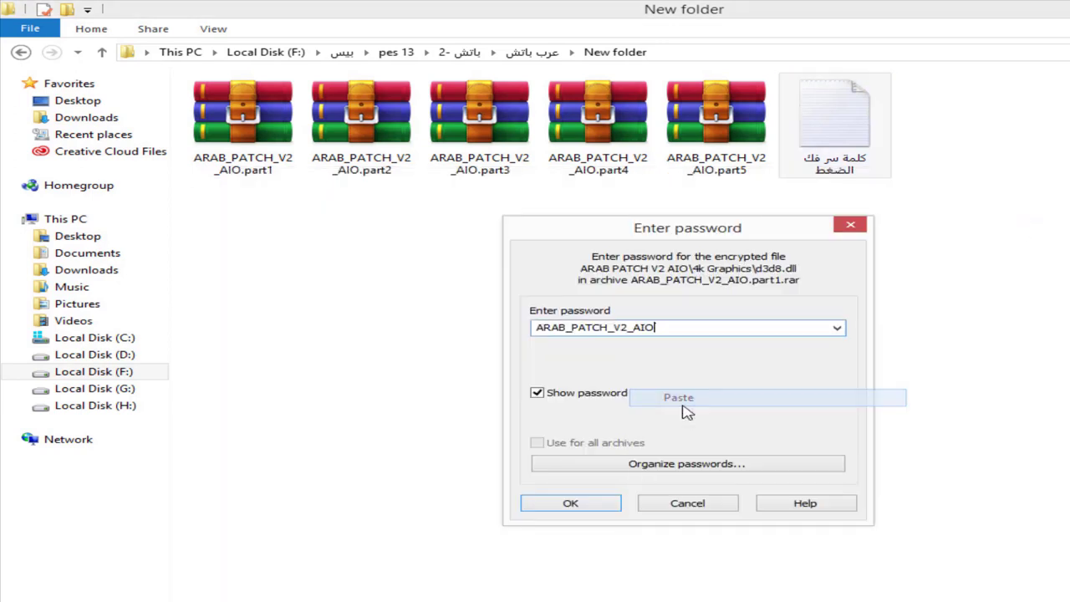
{"action": "left_click", "coordinate": [569, 504]}
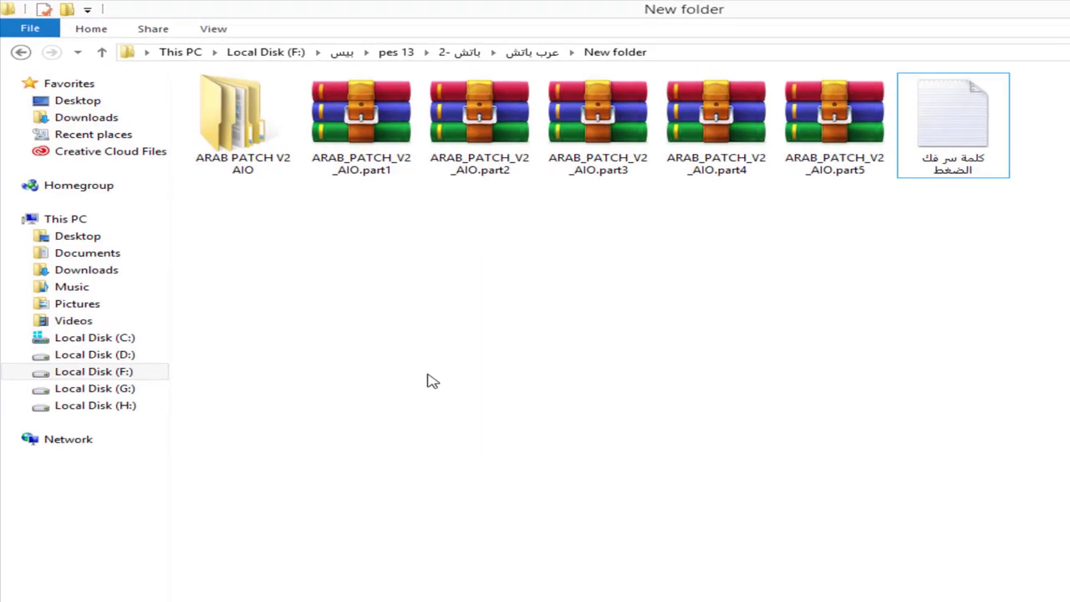
- Open the extracted ARAB PATCH V2 AIO folder and review its 4k Graphics, Option File and patch subfolders
{"action": "left_click", "coordinate": [279, 156]}
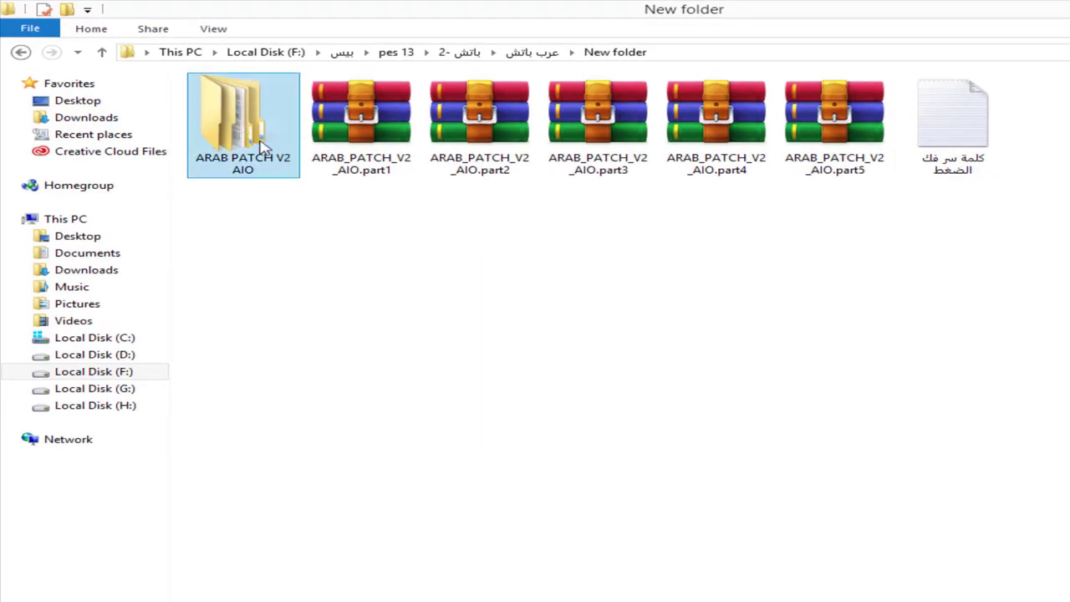
{"action": "double_click", "coordinate": [265, 149]}
{"action": "left_click_drag", "start_coordinate": [283, 288], "coordinate": [259, 105]}
{"action": "left_click", "coordinate": [246, 106]}
{"action": "left_click", "coordinate": [248, 121]}
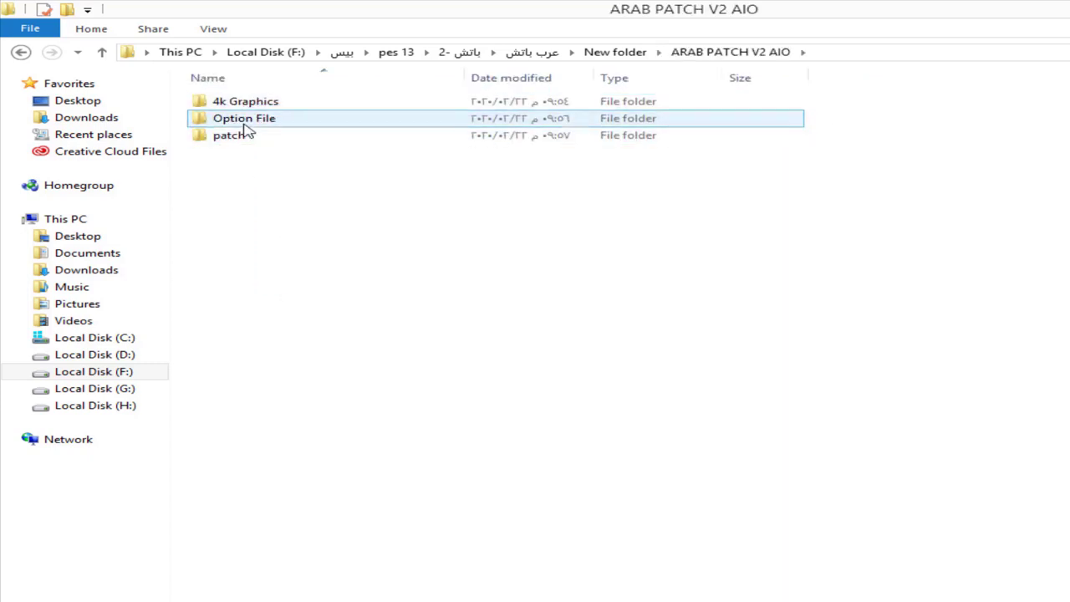
{"action": "left_click", "coordinate": [248, 140]}
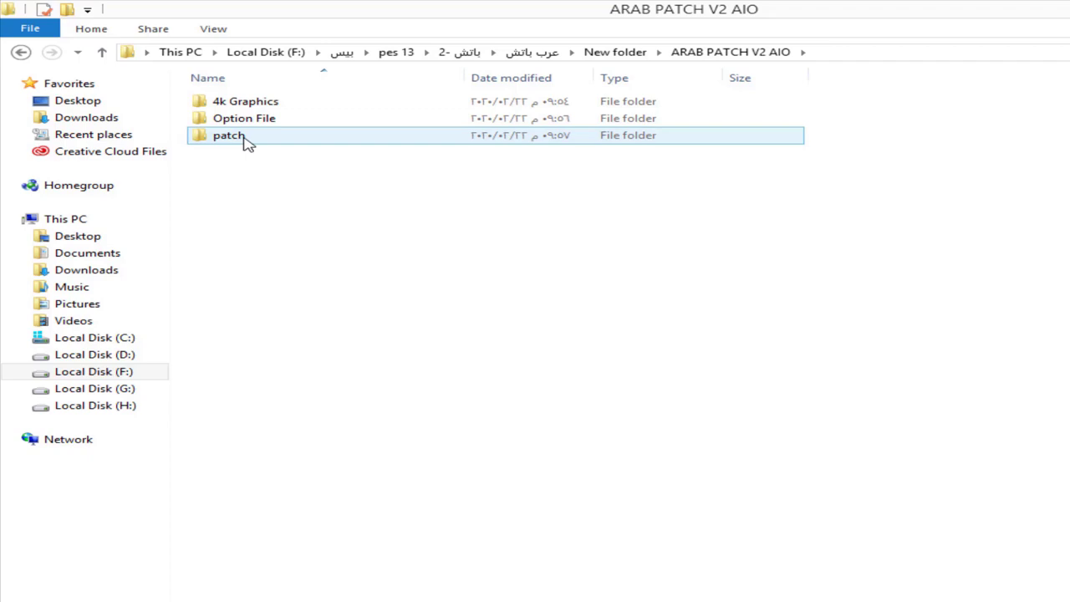
{"action": "left_click", "coordinate": [328, 375]}
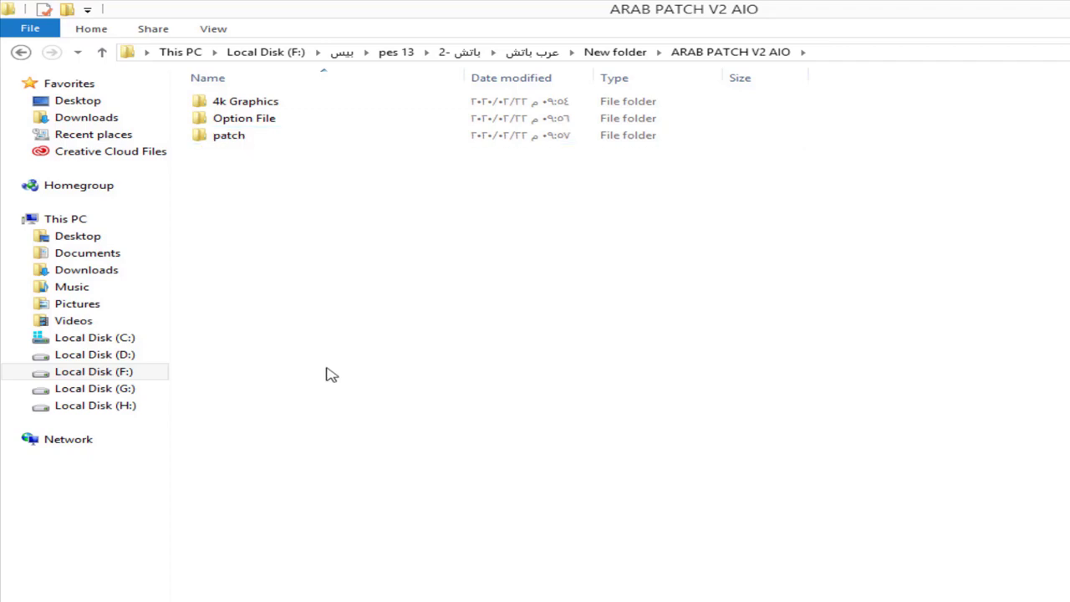
- Open the patch subfolder and copy all of its files and folders
{"action": "left_click", "coordinate": [227, 141]}
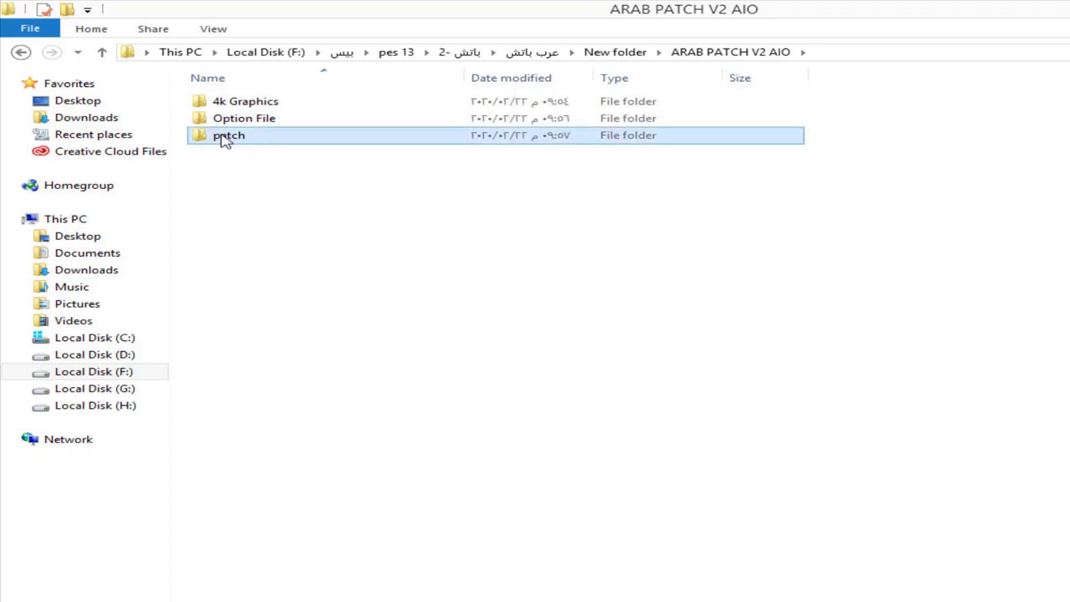
{"action": "double_click", "coordinate": [227, 141]}
{"action": "left_click_drag", "start_coordinate": [390, 468], "coordinate": [317, 107]}
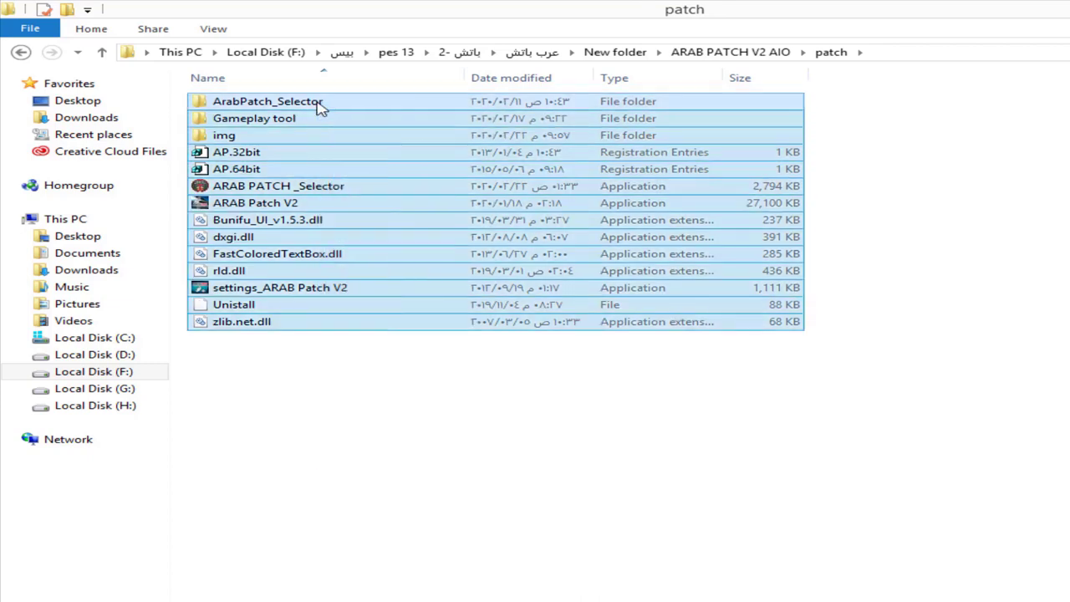
{"action": "right_click", "coordinate": [306, 184]}
{"action": "left_click", "coordinate": [354, 334]}
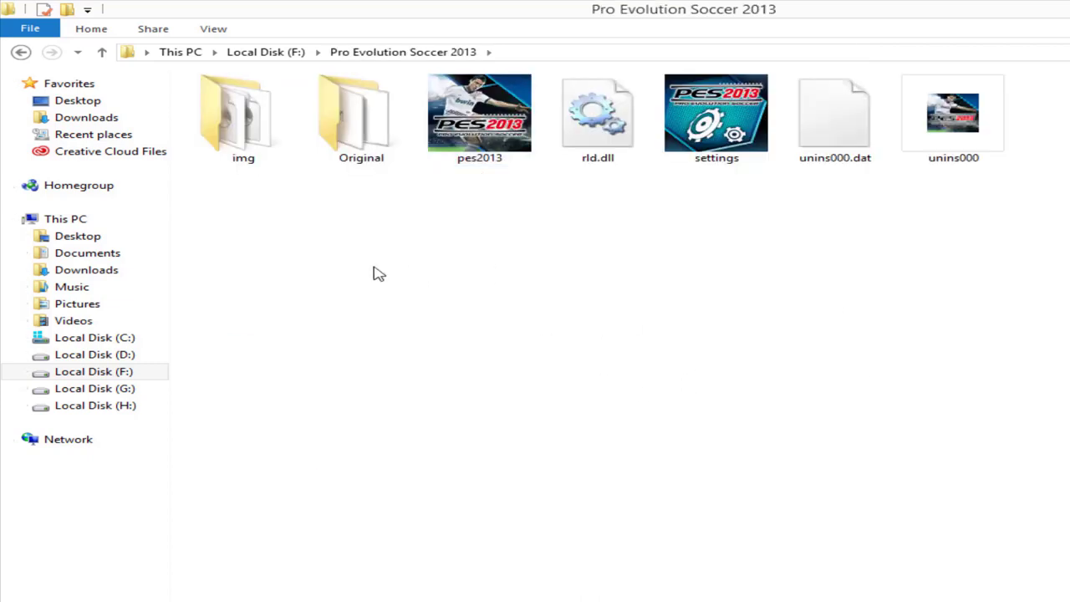
- Paste the copied patch files into the Pro Evolution Soccer 2013 game folder on Local Disk (F:)
{"action": "left_click_drag", "start_coordinate": [1069, 384], "coordinate": [517, 446]}
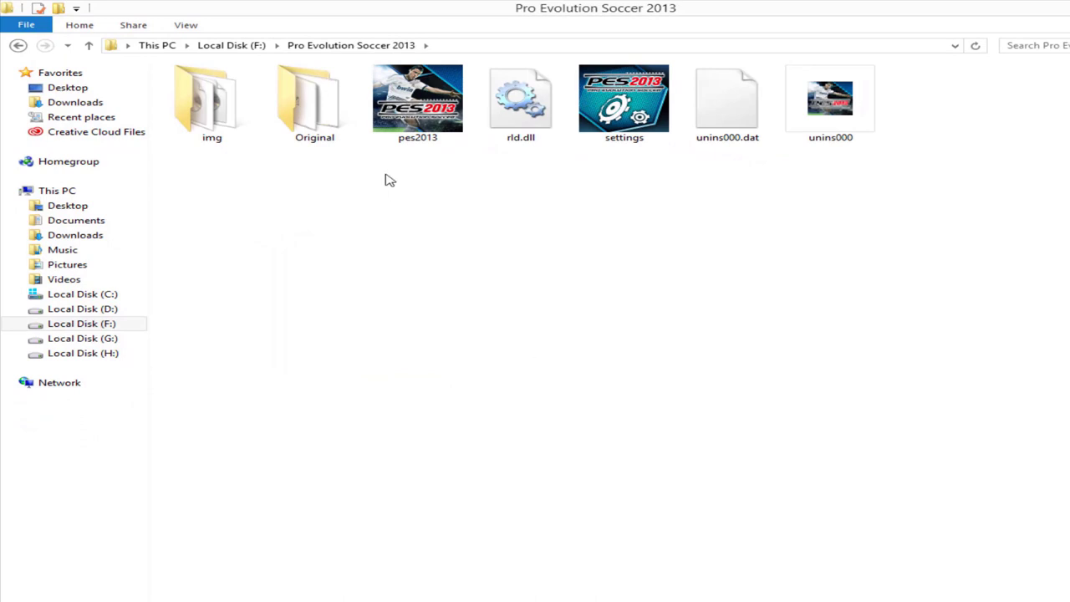
{"action": "right_click", "coordinate": [473, 252]}
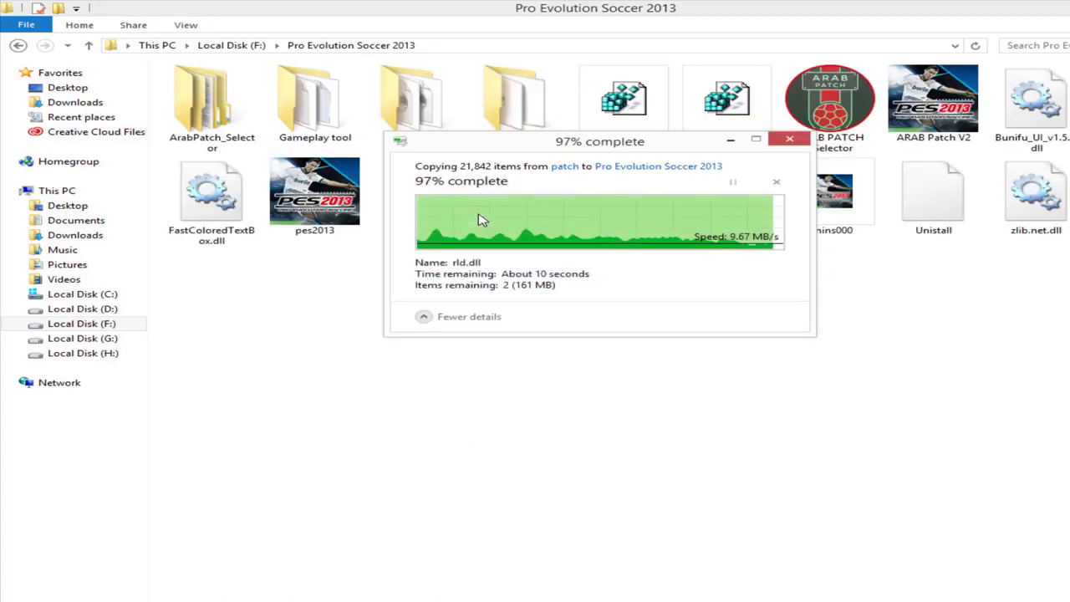
{"action": "left_click", "coordinate": [511, 341]}
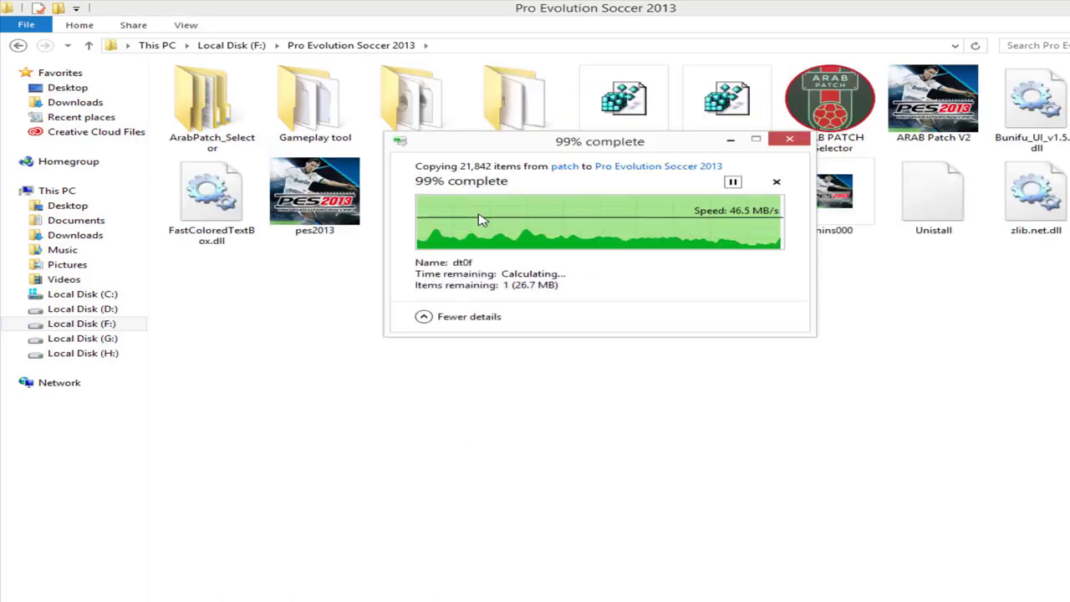
{"action": "left_click", "coordinate": [389, 329]}
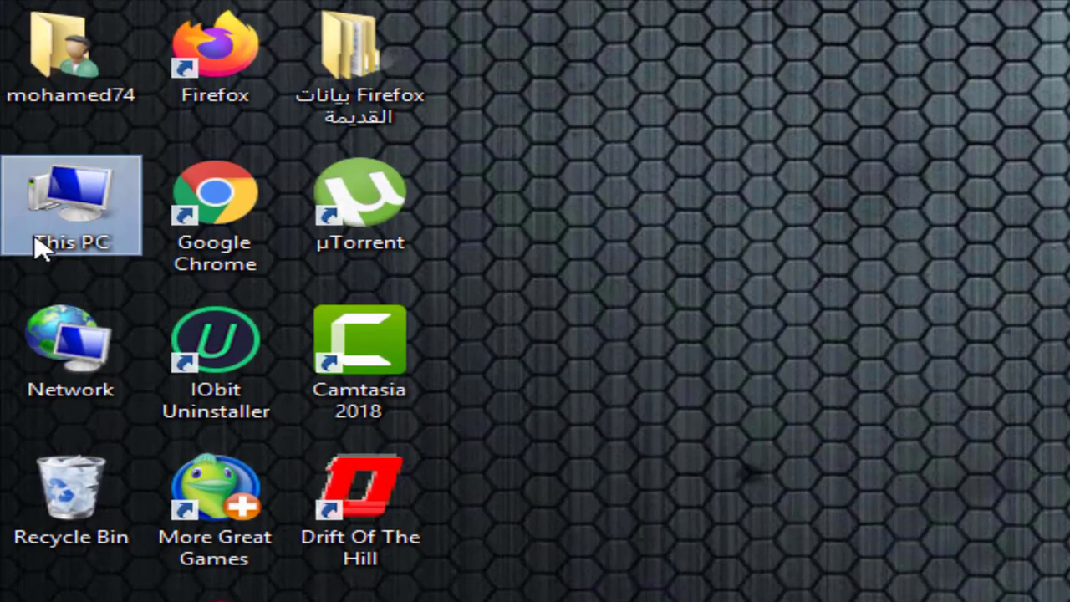
- Open the properties of This PC, and merge the AP.64bit file from the Pro Evolution Soccer 2013 folder into the registry
{"action": "right_click", "coordinate": [36, 249]}
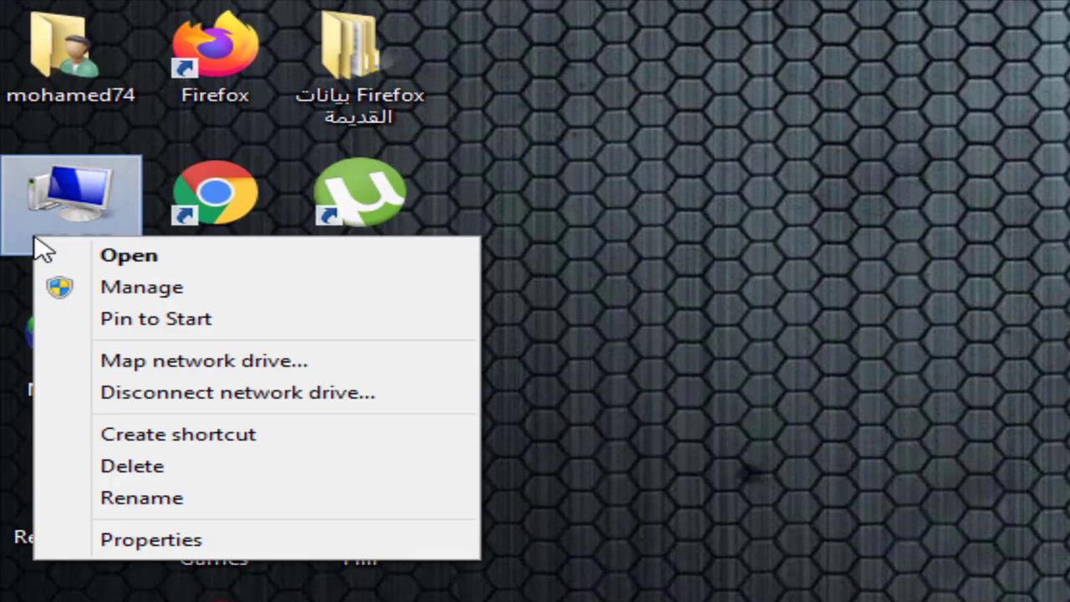
{"action": "left_click", "coordinate": [184, 541]}
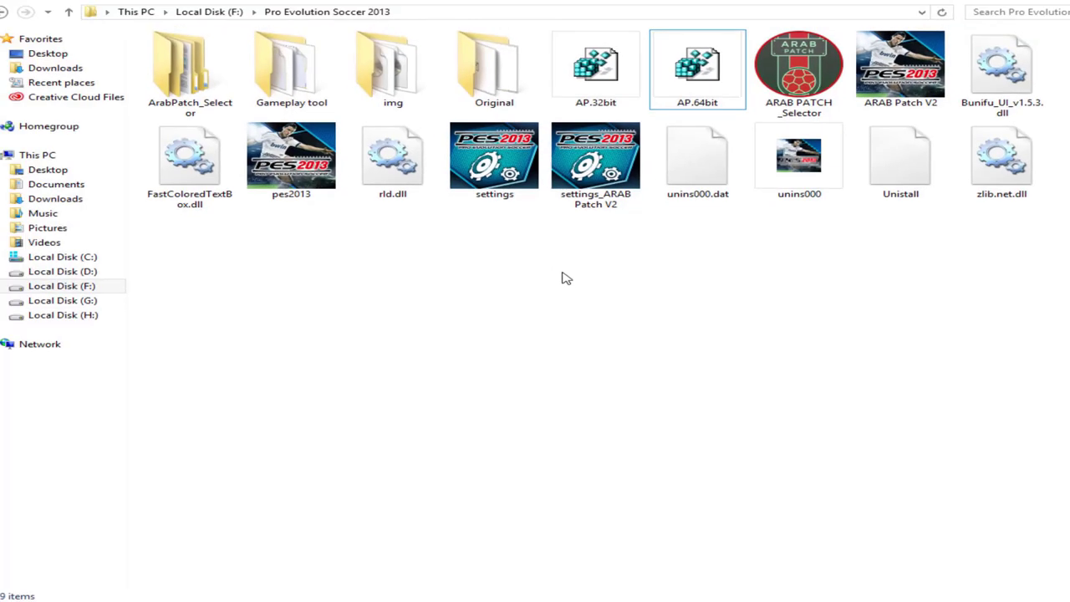
{"action": "left_click", "coordinate": [700, 92]}
{"action": "double_click", "coordinate": [701, 92]}
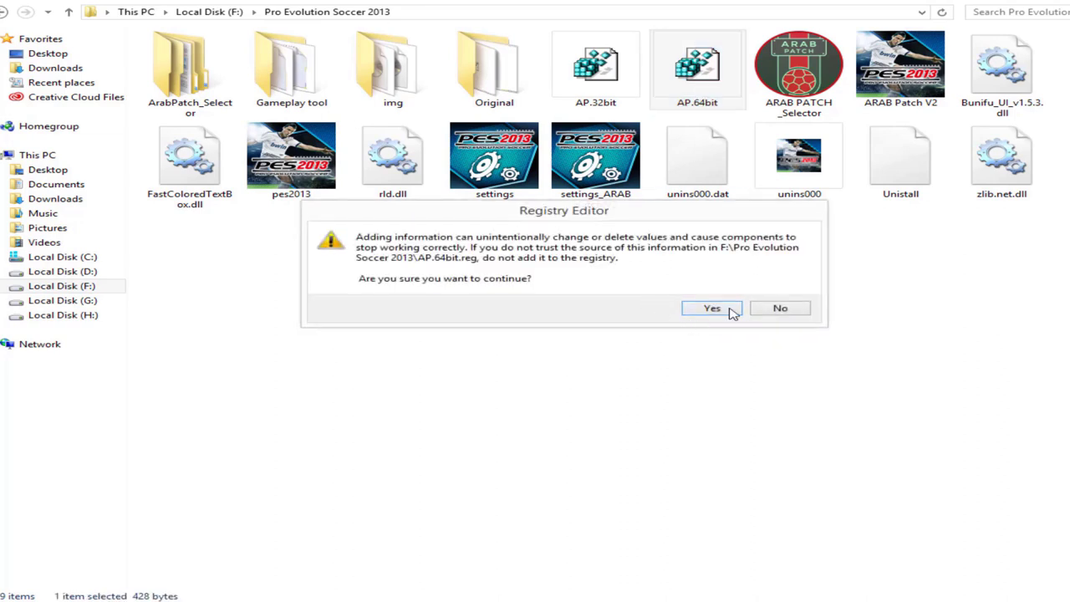
{"action": "left_click", "coordinate": [709, 307]}
{"action": "left_click", "coordinate": [780, 293]}
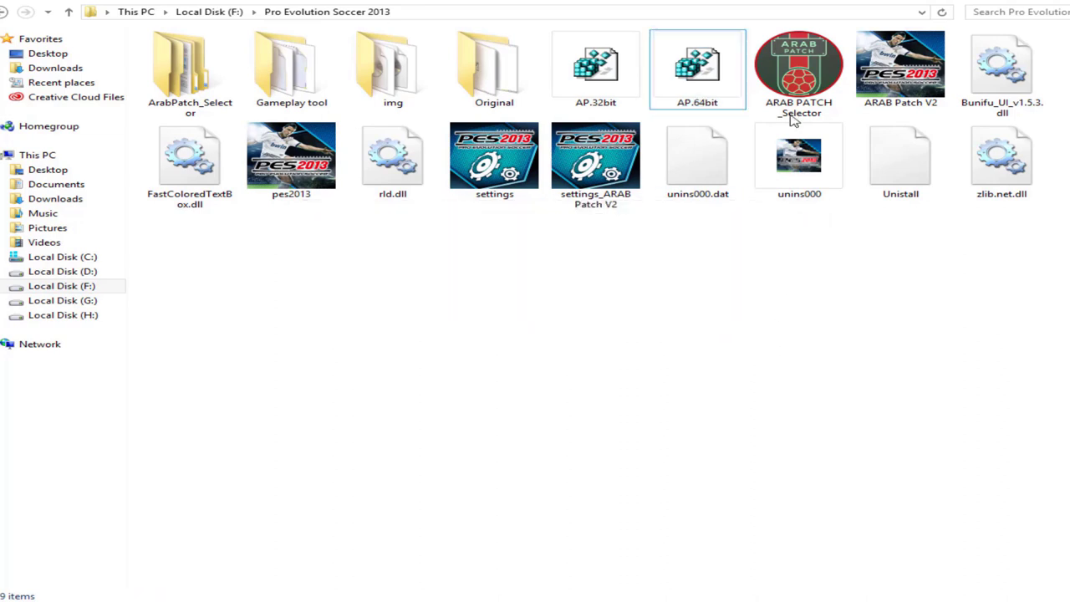
- Launch the ARAB PATCH _Selector and run the Option File Setup from its Main section
{"action": "double_click", "coordinate": [799, 75]}
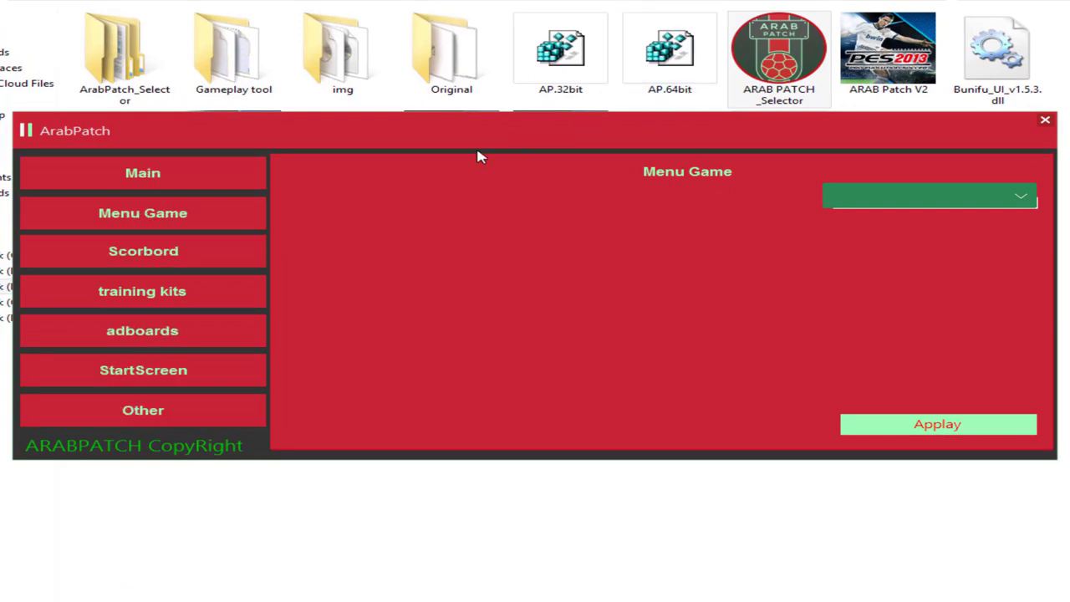
{"action": "left_click", "coordinate": [177, 176]}
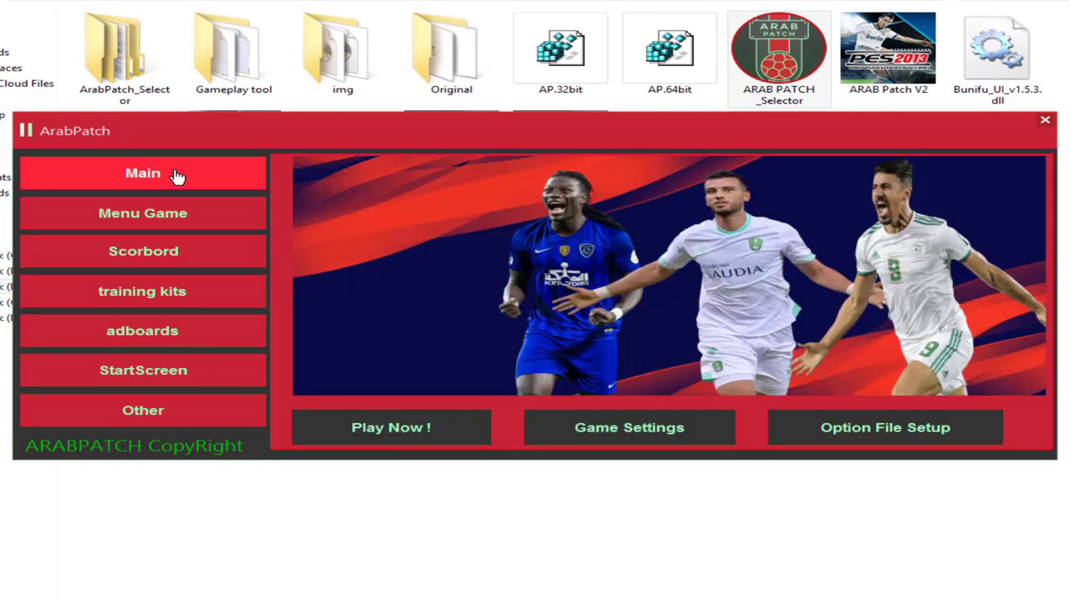
{"action": "left_click", "coordinate": [917, 442]}
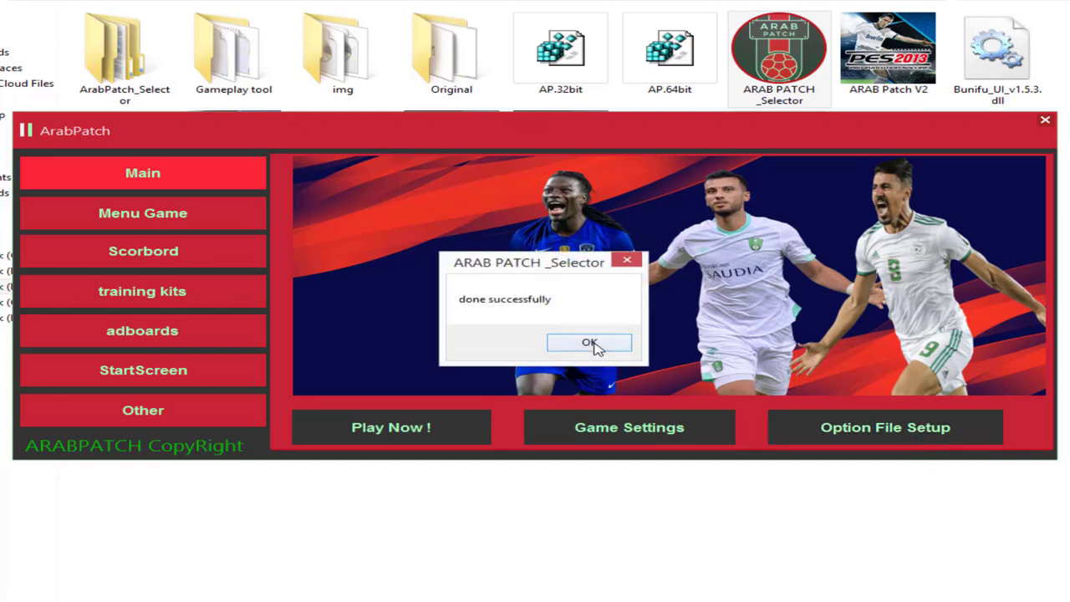
{"action": "key", "text": "Return"}
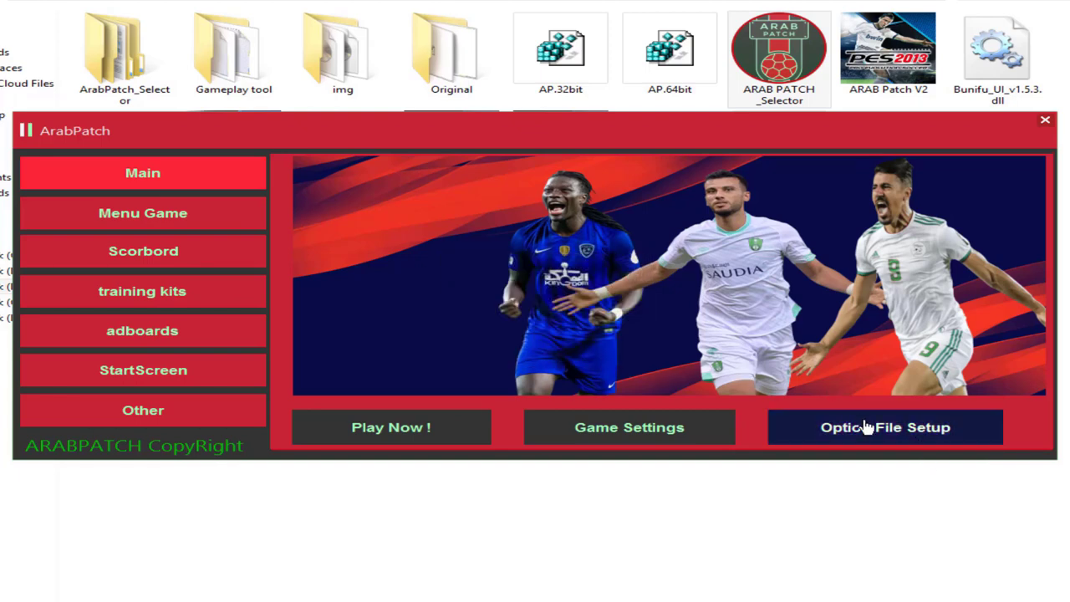
- Open the Pro Evolution Soccer 2013 game settings, review the controller configuration, and accept the settings
{"action": "left_click", "coordinate": [704, 437]}
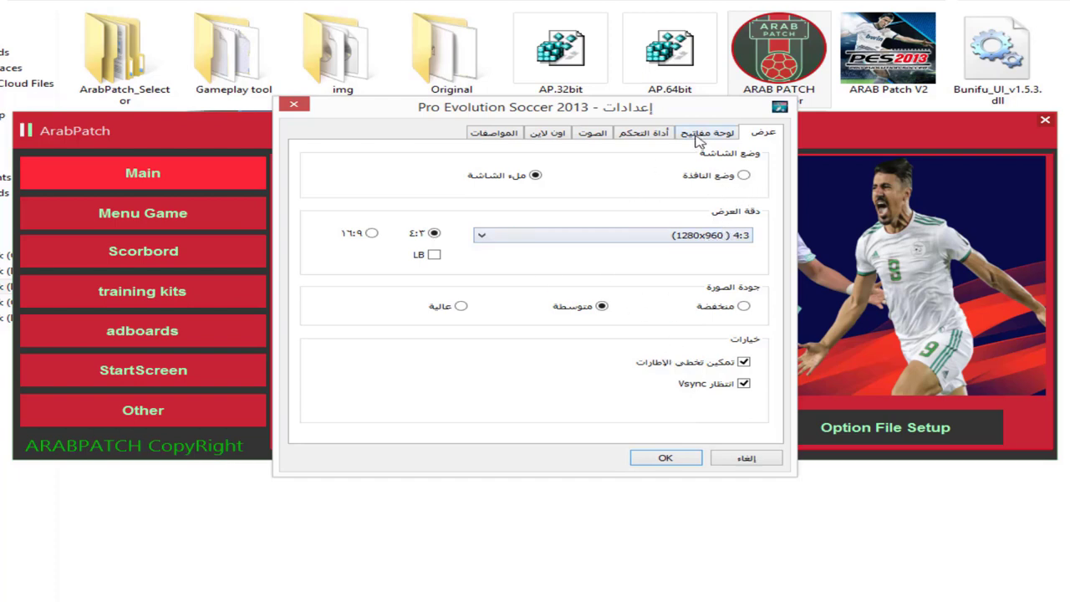
{"action": "left_click", "coordinate": [650, 139]}
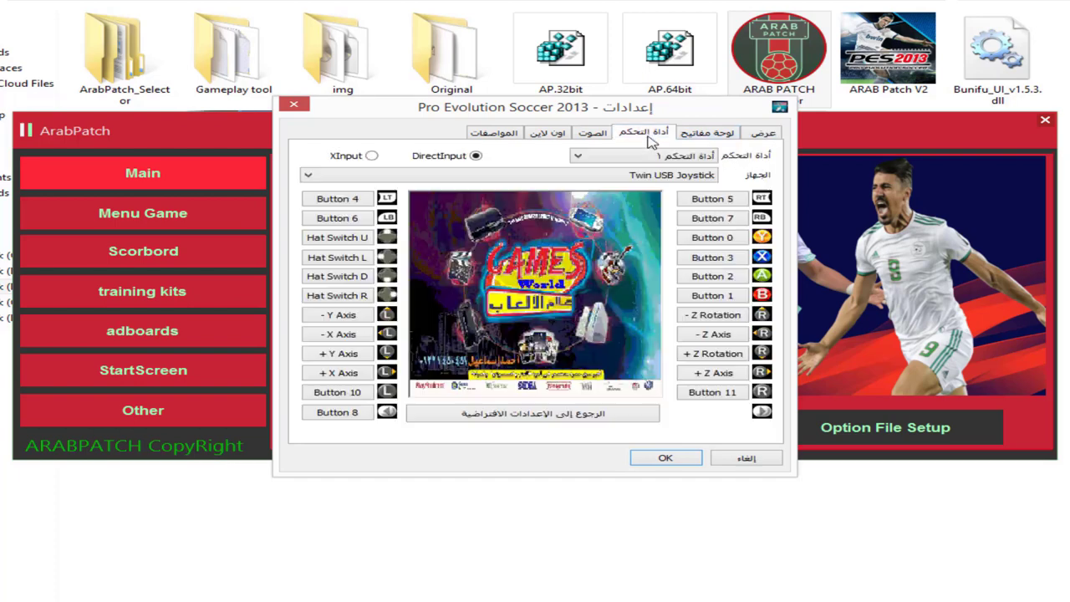
{"action": "left_click", "coordinate": [665, 459]}
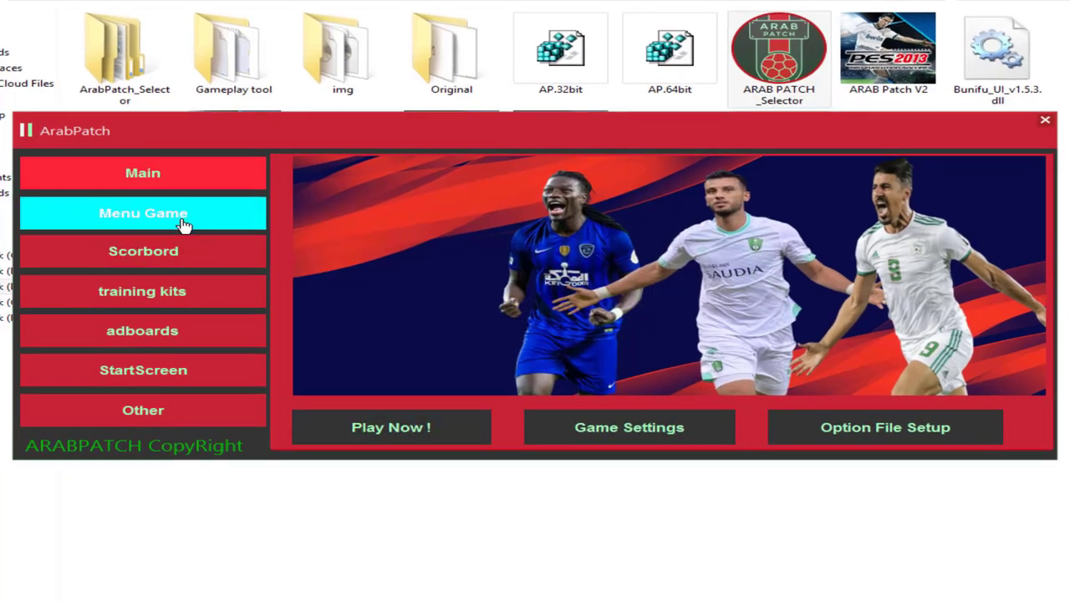
- Preview the available game menu designs and apply Menu2
{"action": "left_click", "coordinate": [183, 225]}
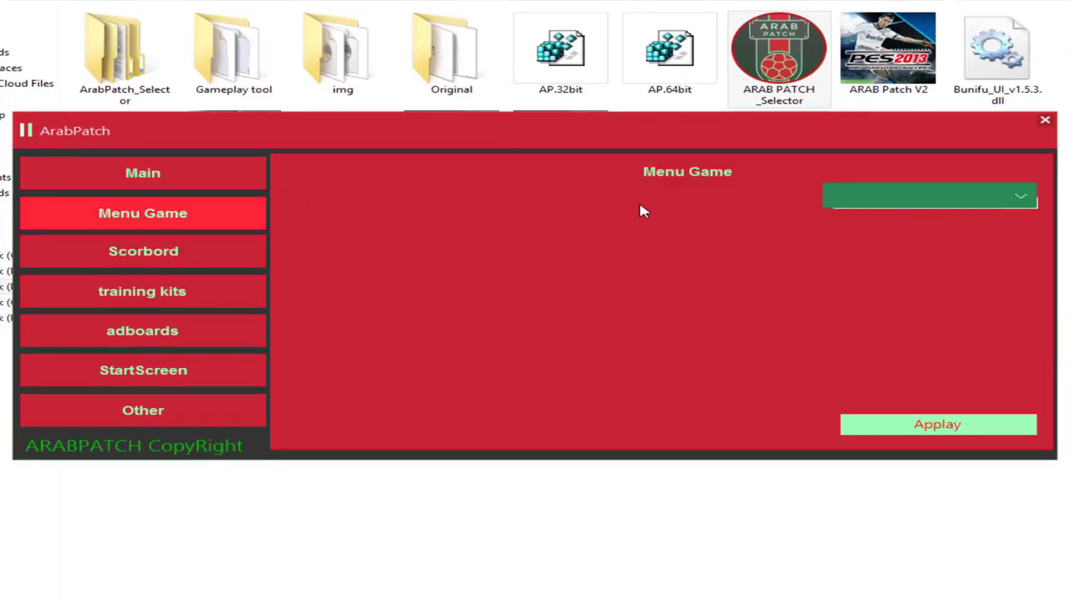
{"action": "left_click", "coordinate": [994, 209]}
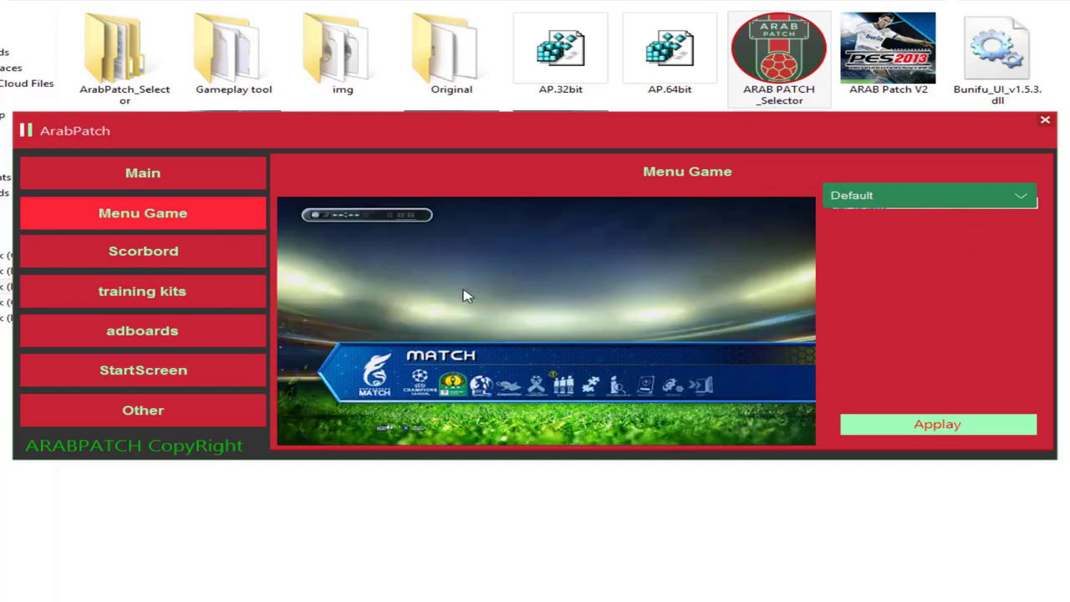
{"action": "key", "text": "Down"}
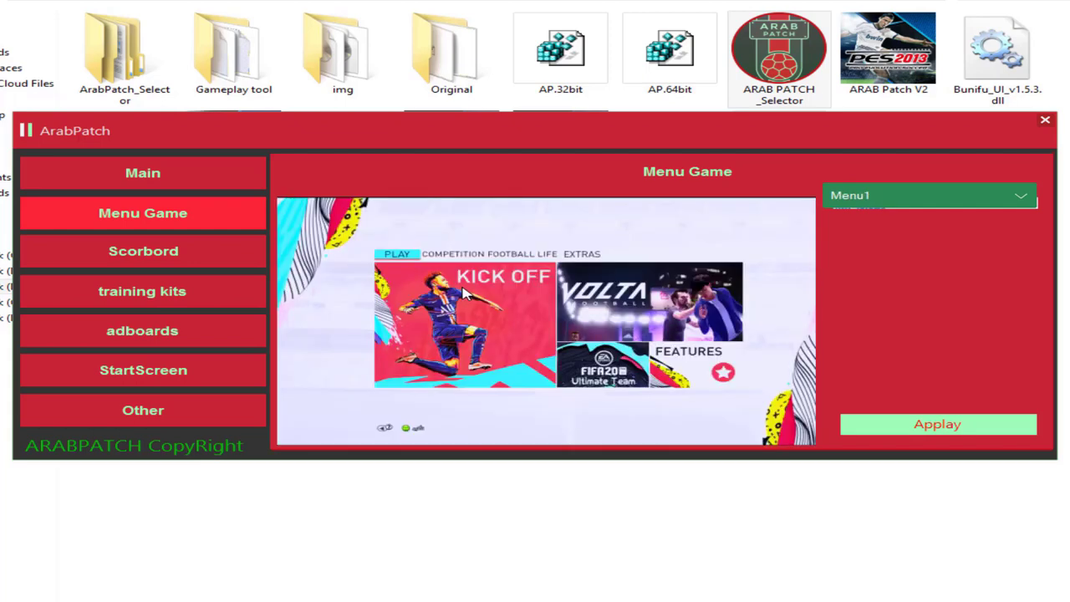
{"action": "key", "text": "Up"}
{"action": "key", "text": "Down"}
{"action": "key", "text": "Down"}
{"action": "key", "text": "Down"}
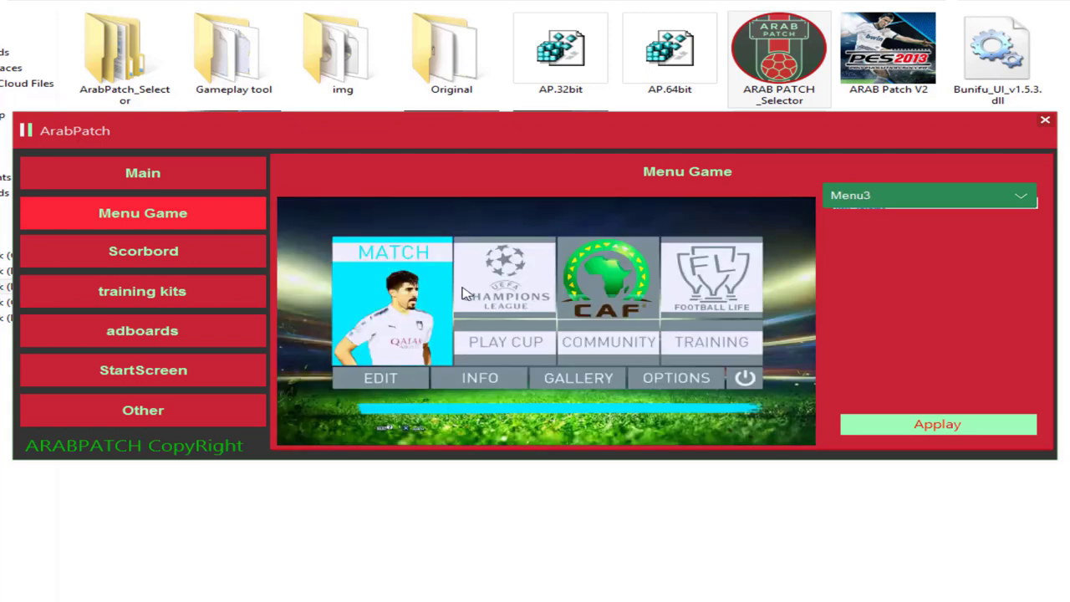
{"action": "key", "text": "Up"}
{"action": "left_click", "coordinate": [932, 426]}
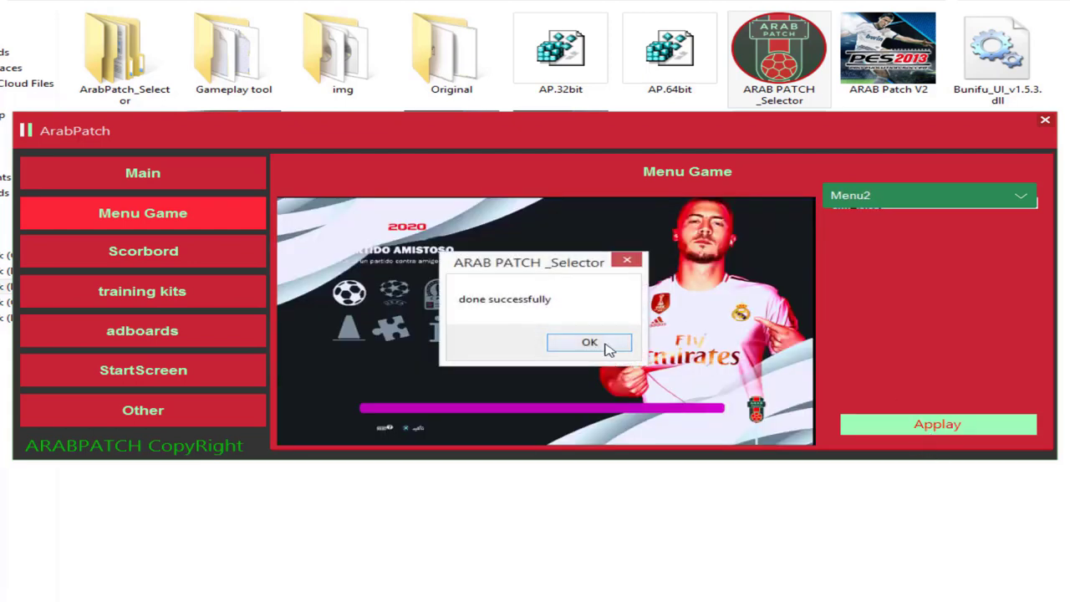
{"action": "left_click", "coordinate": [589, 343]}
- Preview the scoreboard designs from Scorbord1 to Scorbord7 and apply Scorbord3
{"action": "left_click", "coordinate": [143, 251]}
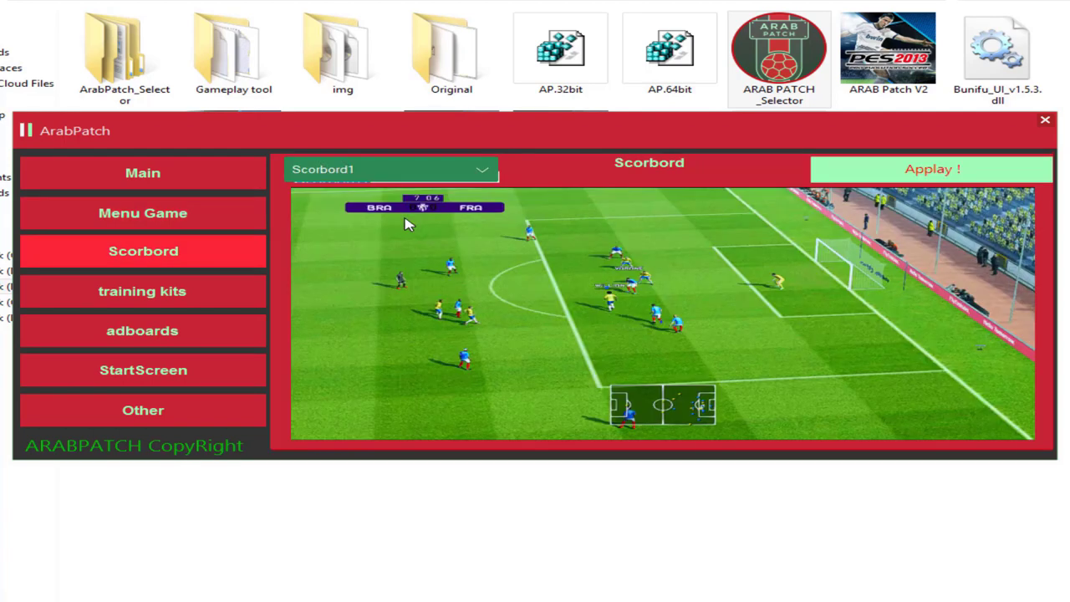
{"action": "key", "text": "Down"}
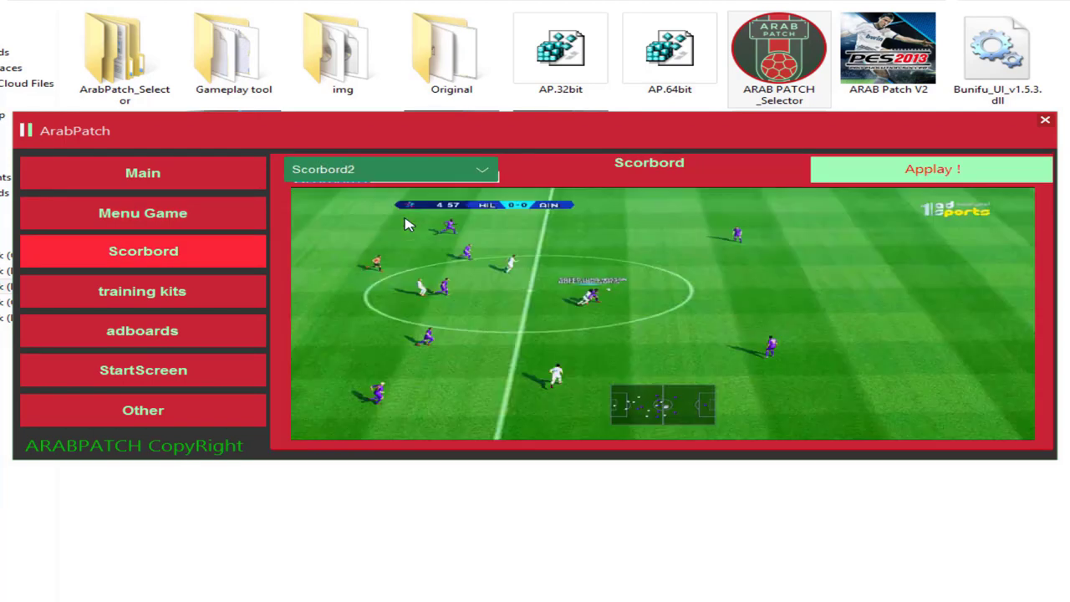
{"action": "key", "text": "Down"}
{"action": "key", "text": "Down"}
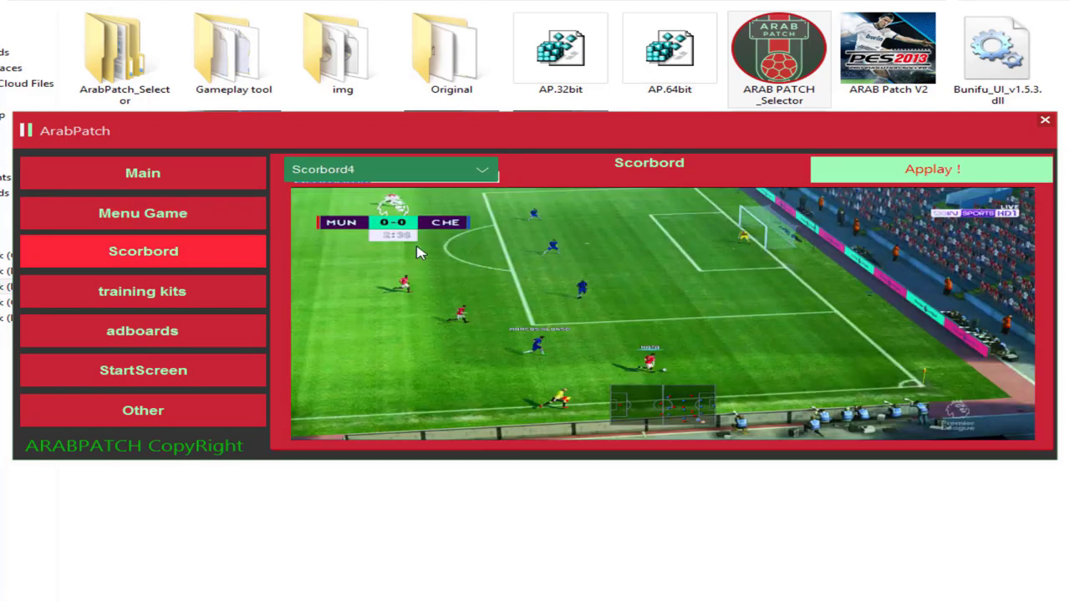
{"action": "key", "text": "Down"}
{"action": "key", "text": "Down"}
{"action": "key", "text": "Down"}
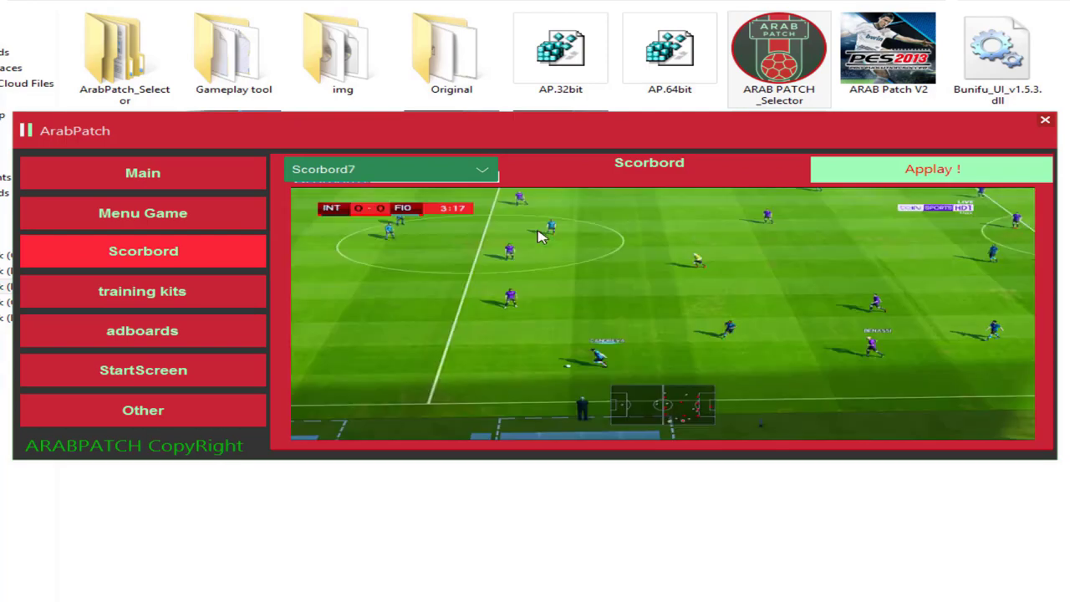
{"action": "key", "text": "Up"}
{"action": "key", "text": "Up"}
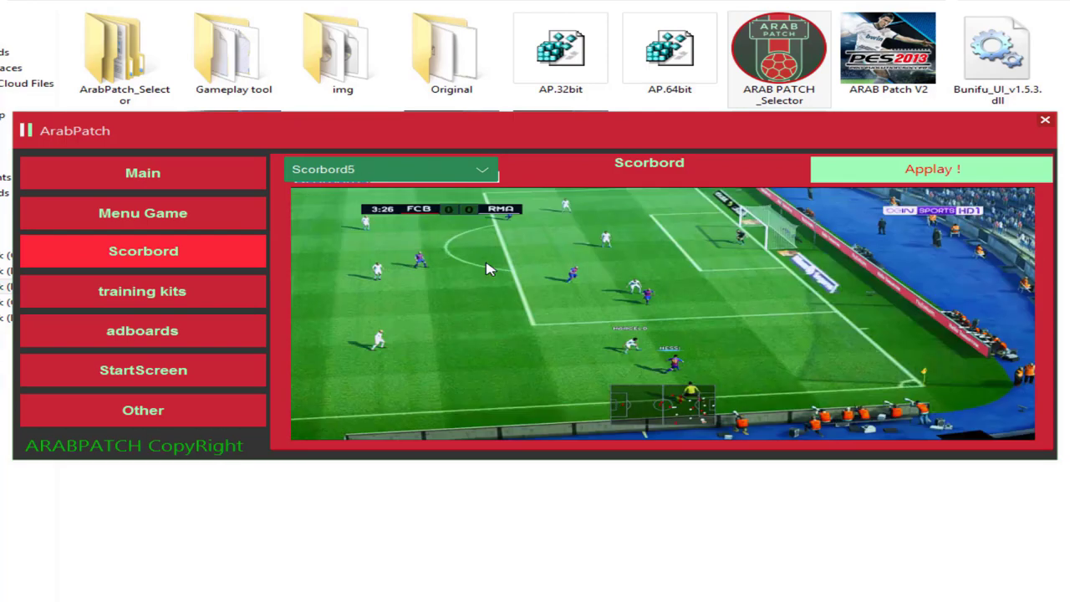
{"action": "key", "text": "Up"}
{"action": "key", "text": "Up"}
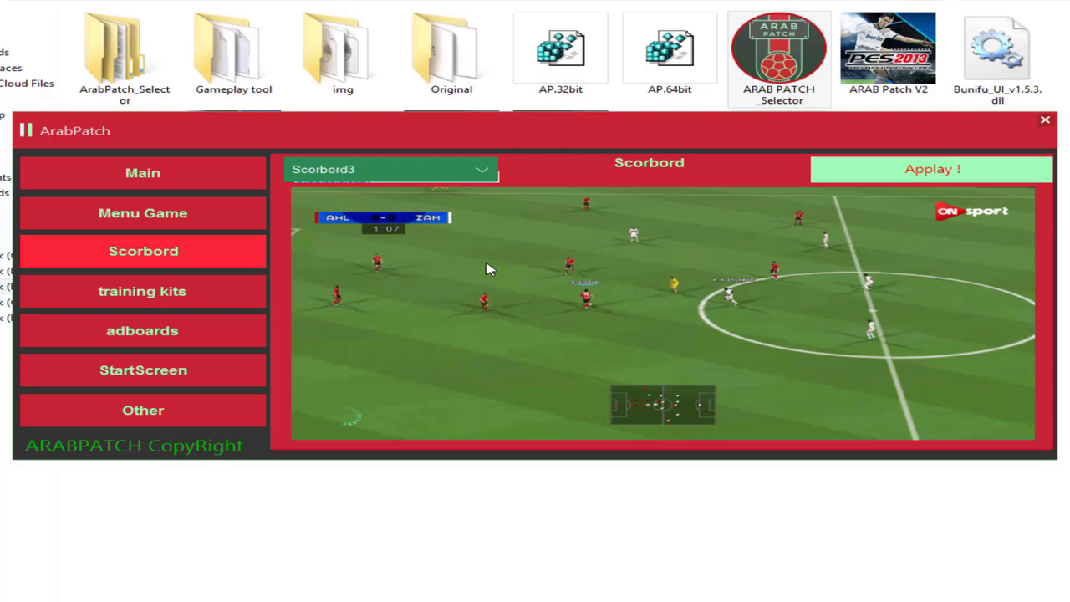
{"action": "left_click", "coordinate": [910, 177]}
{"action": "left_click", "coordinate": [599, 355]}
- Preview the training kit options through TrainingKit7 and apply one of the training kits
{"action": "left_click", "coordinate": [175, 306]}
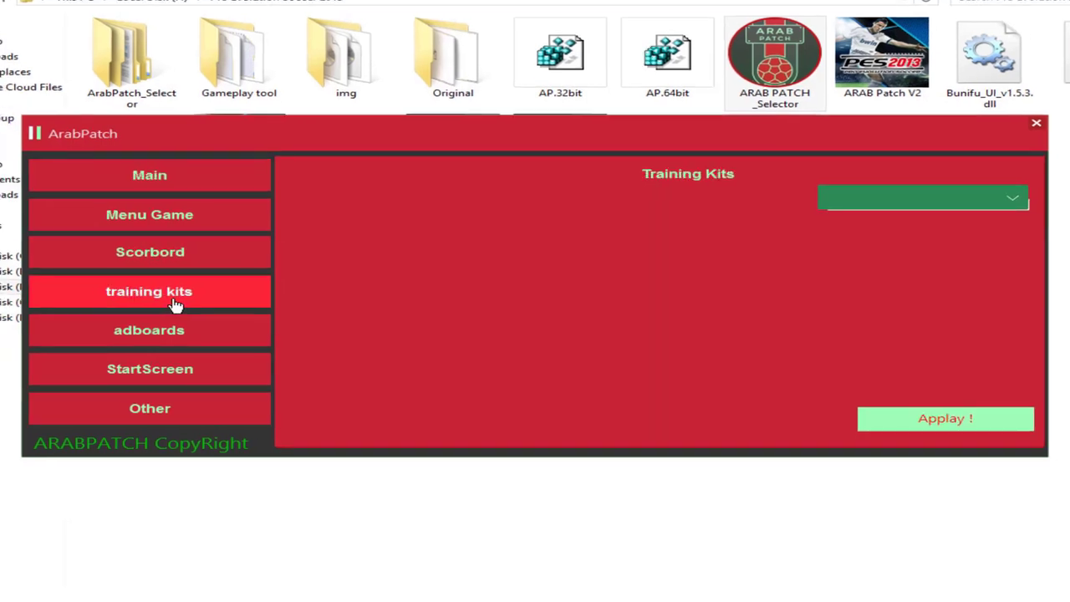
{"action": "left_click", "coordinate": [830, 205]}
{"action": "key", "text": "Down"}
{"action": "key", "text": "Down"}
{"action": "key", "text": "Down"}
{"action": "key", "text": "Down"}
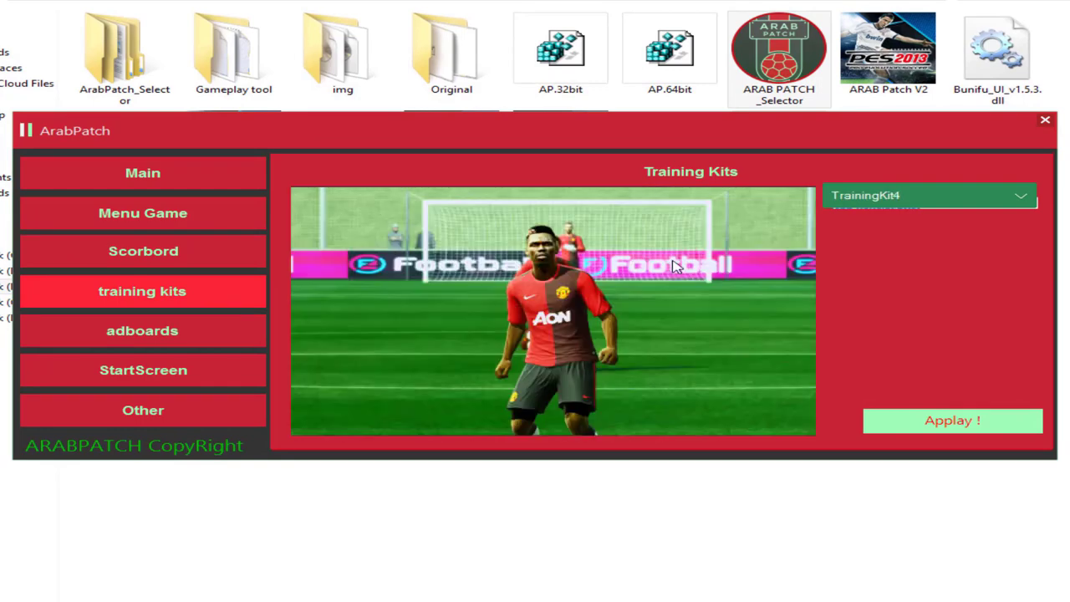
{"action": "key", "text": "Down"}
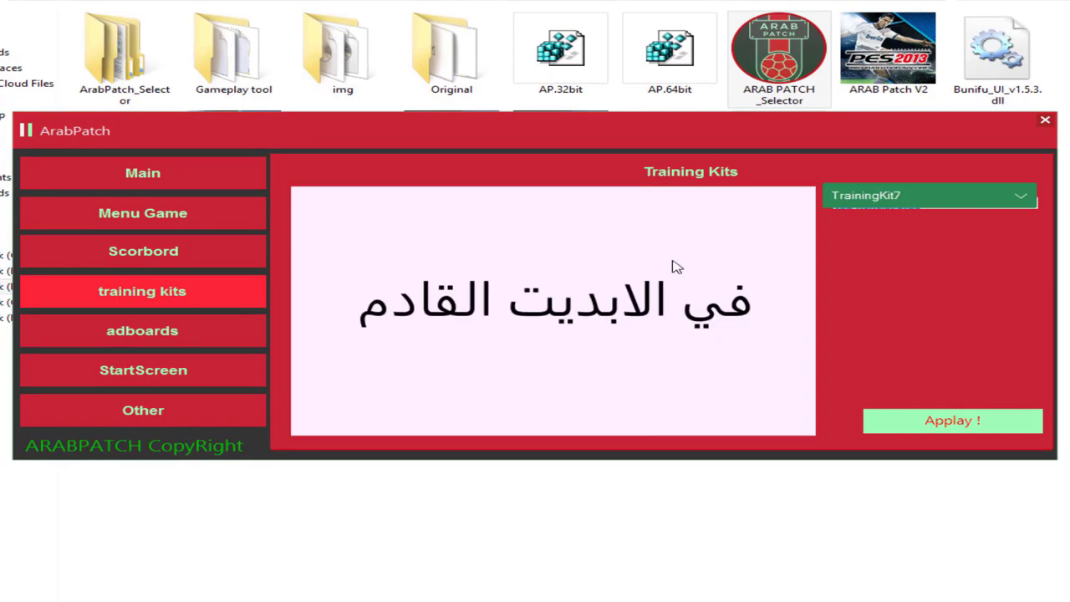
{"action": "key", "text": "Up"}
{"action": "left_click", "coordinate": [914, 427]}
{"action": "left_click", "coordinate": [623, 351]}
- Examine the available adboard designs, including Adboards1 and Adboards2, in the Adboards section
{"action": "left_click", "coordinate": [199, 341]}
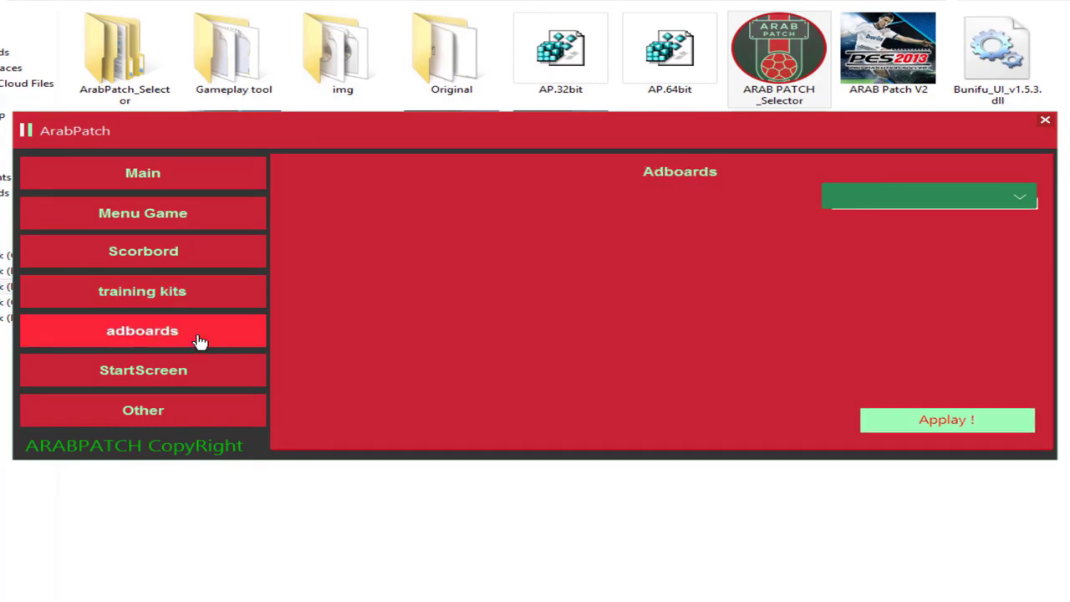
{"action": "left_click", "coordinate": [879, 206]}
{"action": "key", "text": "Down"}
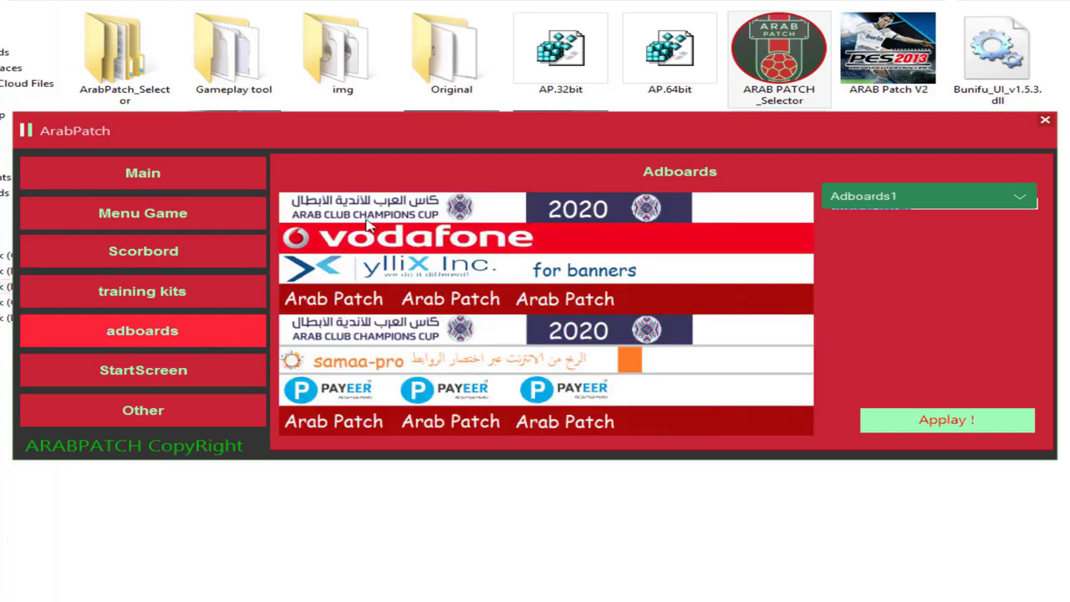
{"action": "key", "text": "Down"}
{"action": "key", "text": "Down"}
{"action": "key", "text": "Down"}
{"action": "key", "text": "Down"}
{"action": "key", "text": "Down"}
{"action": "key", "text": "Down"}
{"action": "key", "text": "Down"}
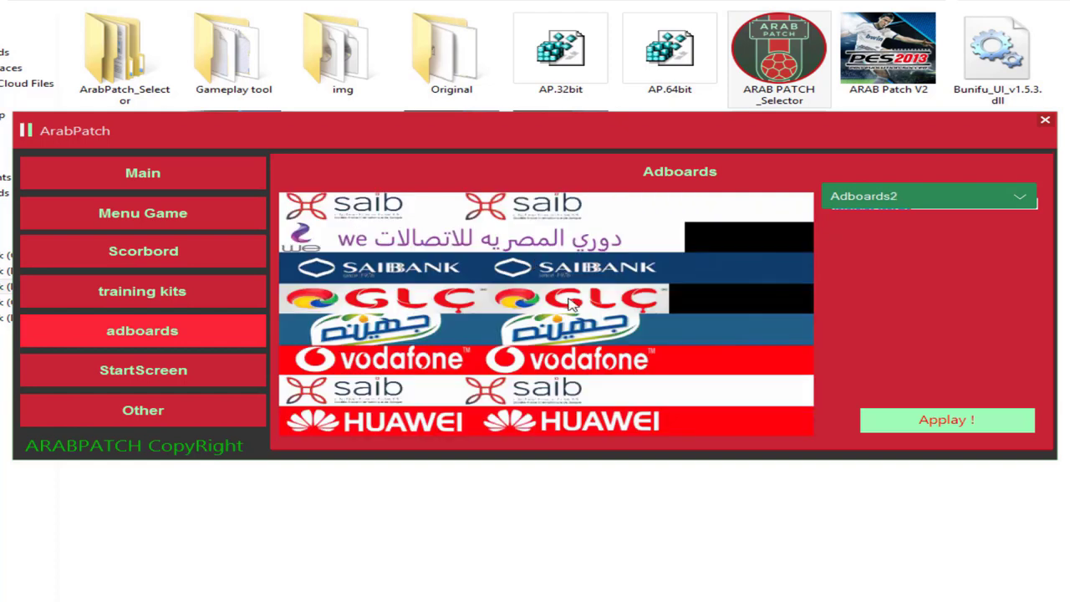
- Preview the start screen designs up to StartSc13 and apply StartSc12
{"action": "left_click", "coordinate": [179, 369]}
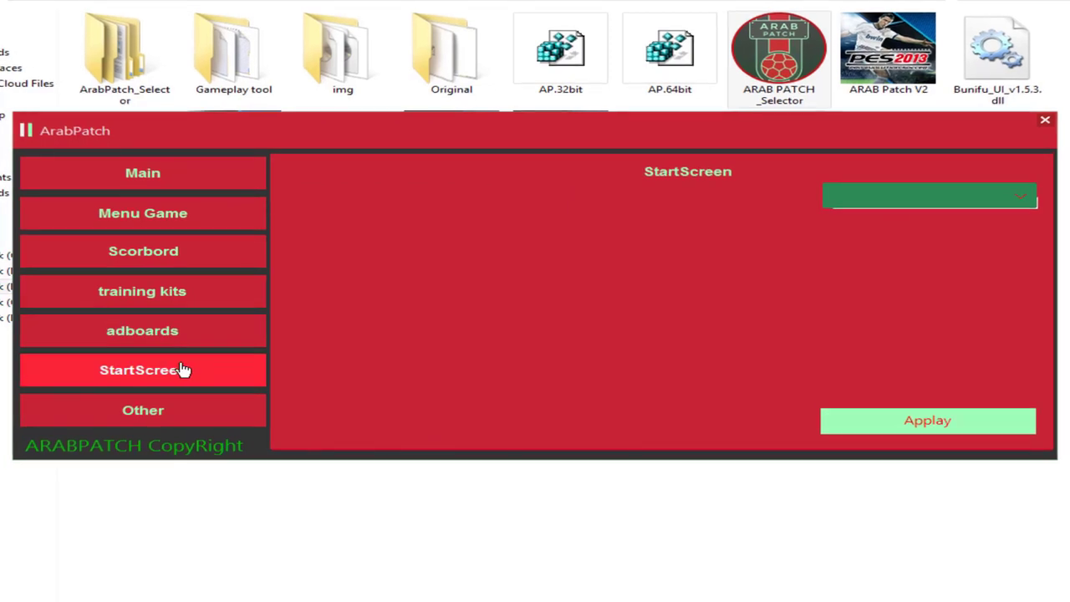
{"action": "left_click", "coordinate": [851, 207]}
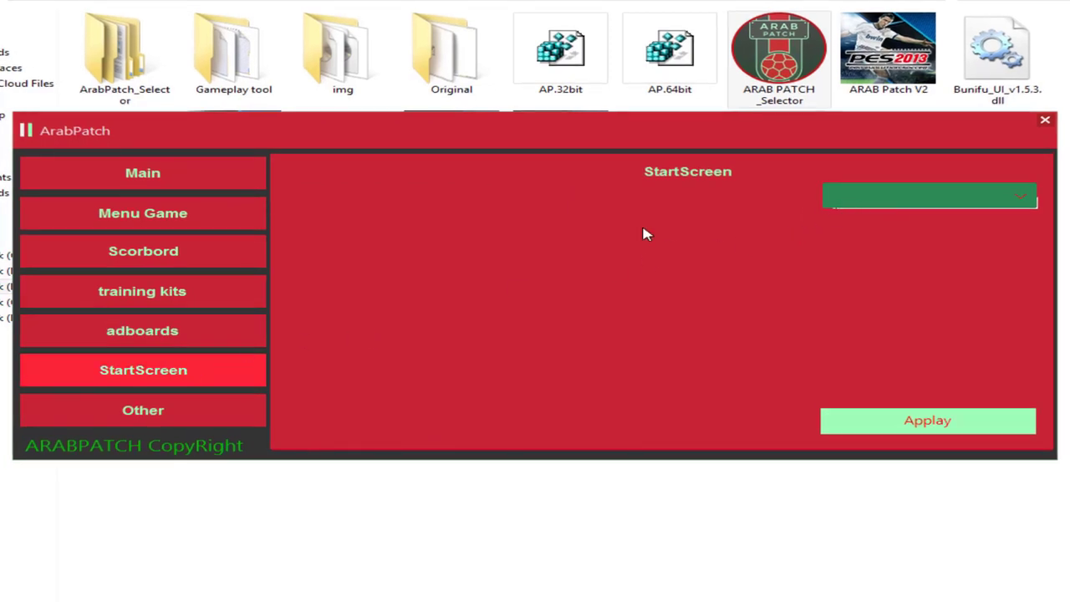
{"action": "key", "text": "Down"}
{"action": "key", "text": "Down"}
{"action": "key", "text": "Down"}
{"action": "key", "text": "Down"}
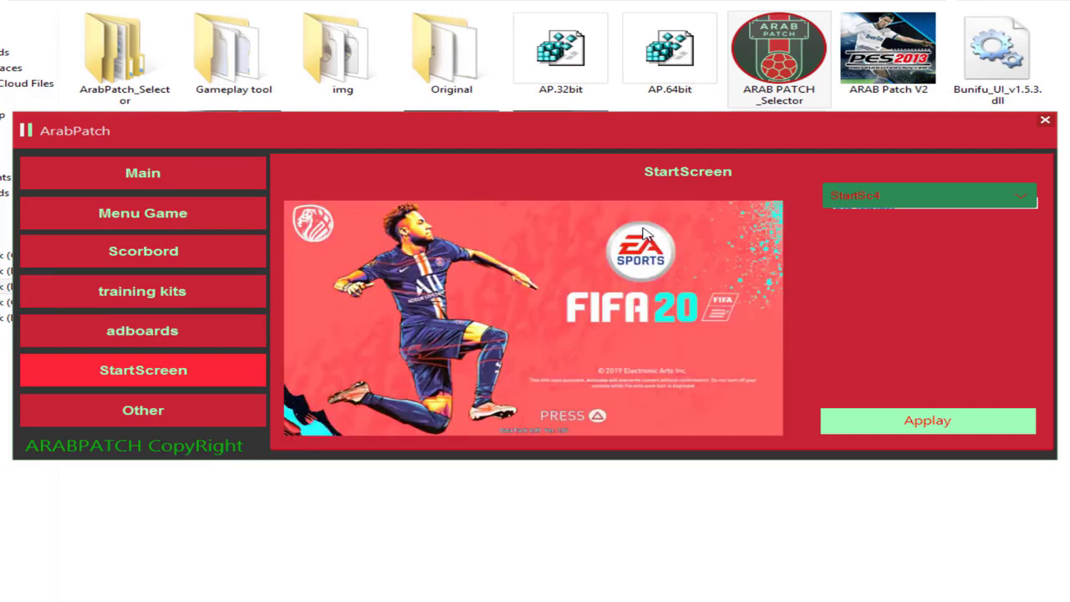
{"action": "key", "text": "Down"}
{"action": "key", "text": "Down"}
{"action": "key", "text": "Down"}
{"action": "key", "text": "Down"}
{"action": "key", "text": "Down"}
{"action": "key", "text": "Down"}
{"action": "key", "text": "Down"}
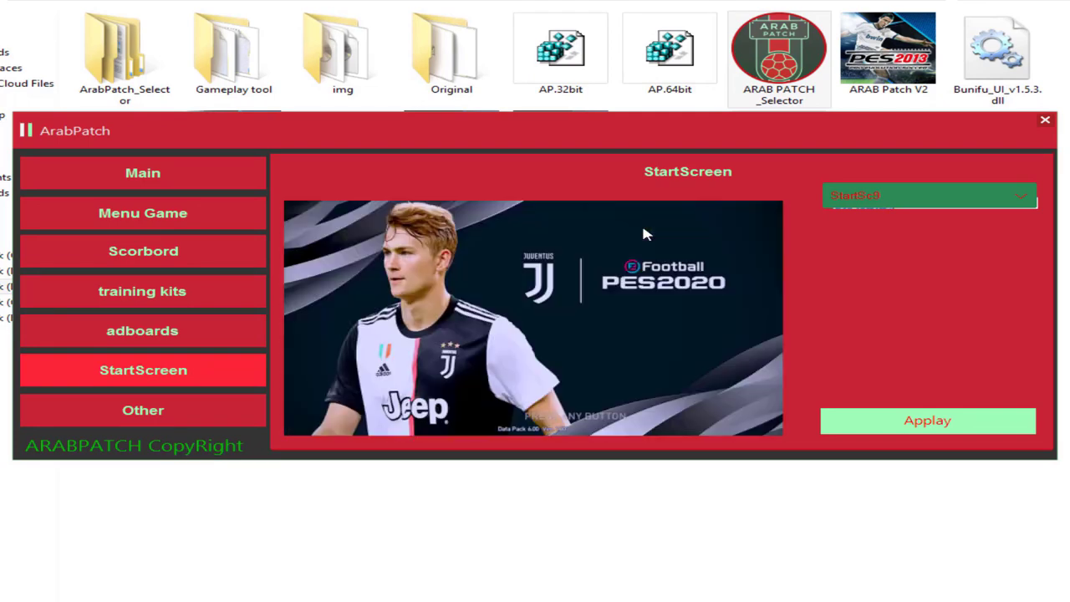
{"action": "key", "text": "Down"}
{"action": "key", "text": "Down"}
{"action": "key", "text": "Down"}
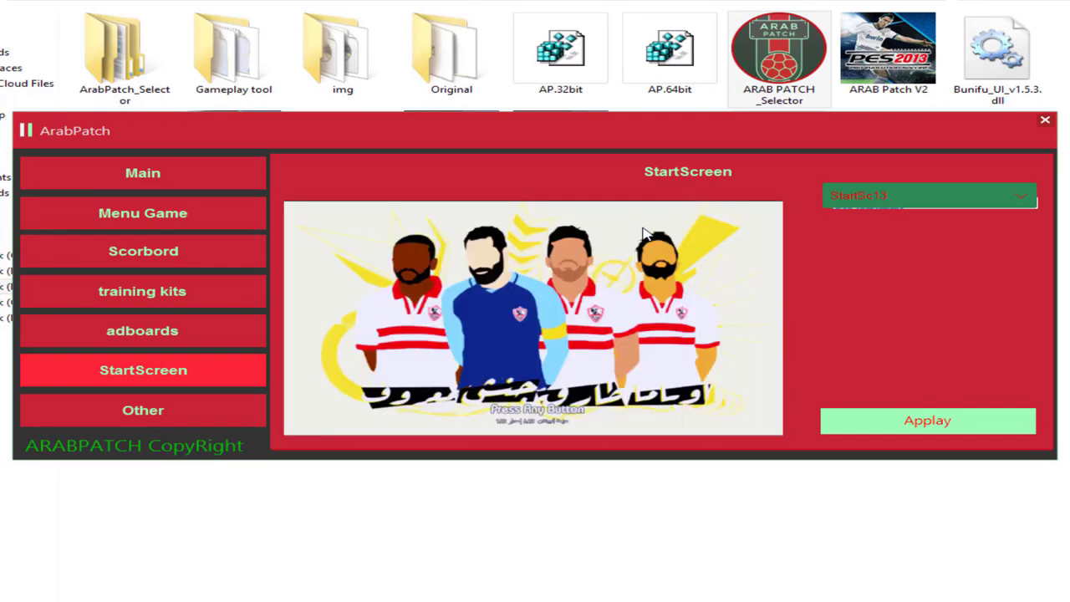
{"action": "key", "text": "Up"}
{"action": "key", "text": "Up"}
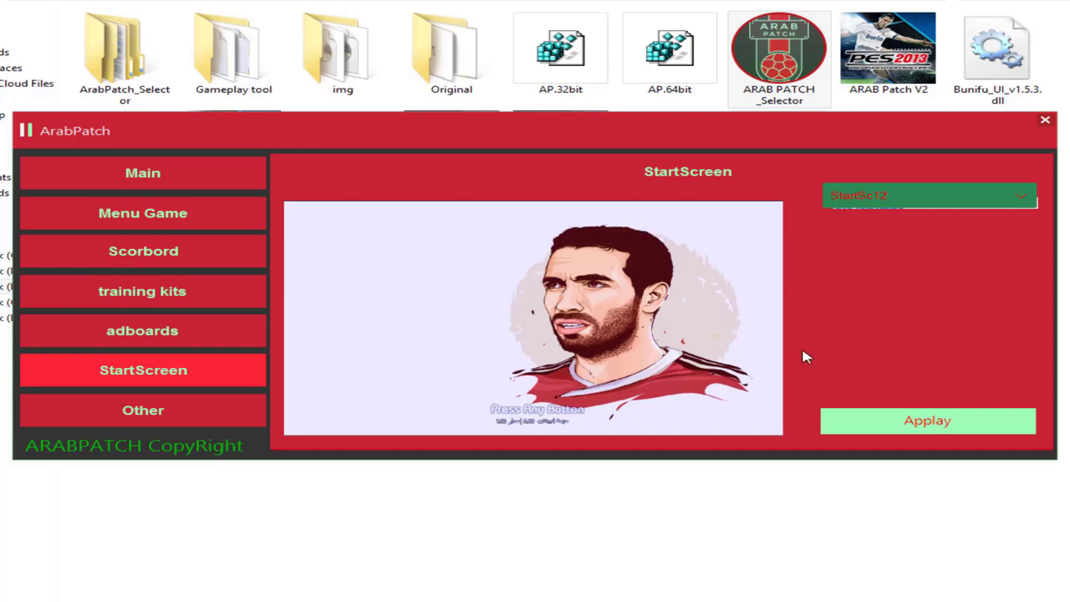
{"action": "left_click", "coordinate": [921, 430]}
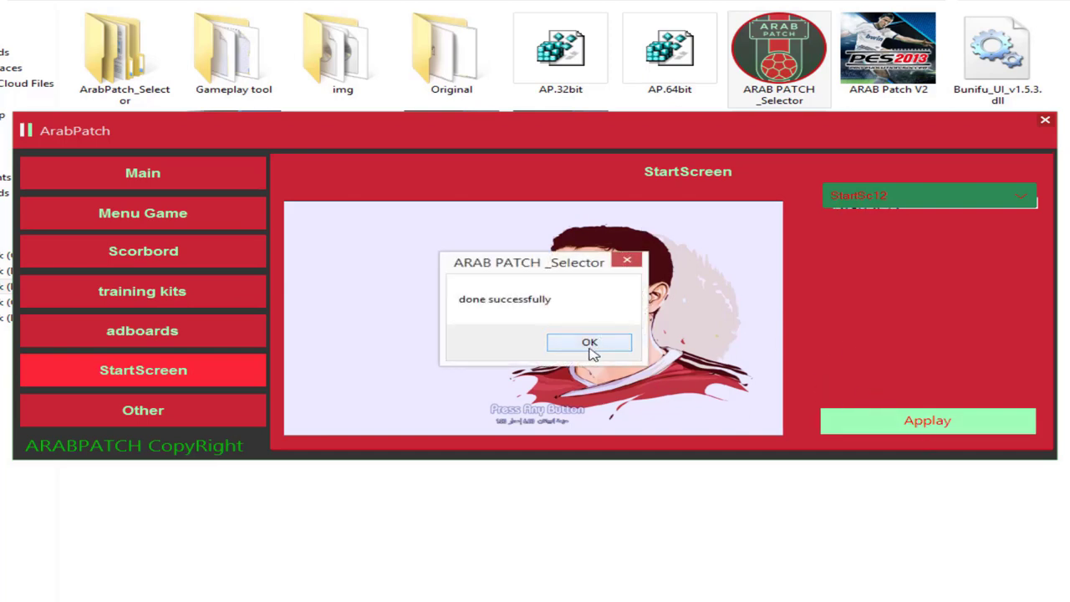
{"action": "left_click", "coordinate": [590, 345]}
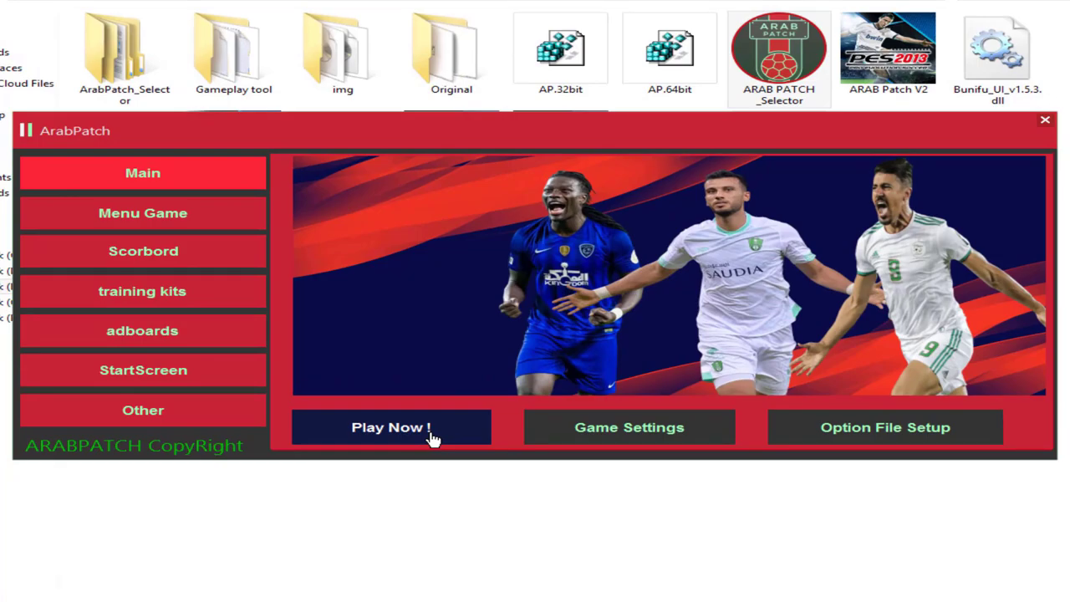
- Start the patched game from the selector's Main section and proceed past the opening rating screen
{"action": "left_click", "coordinate": [431, 436]}
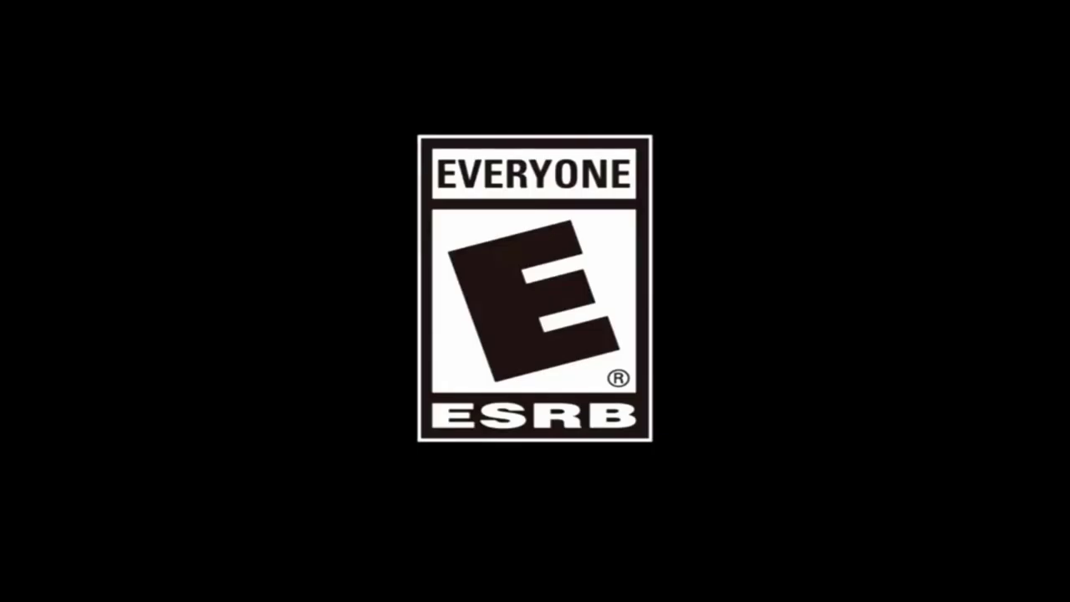
{"action": "key", "text": "Return"}
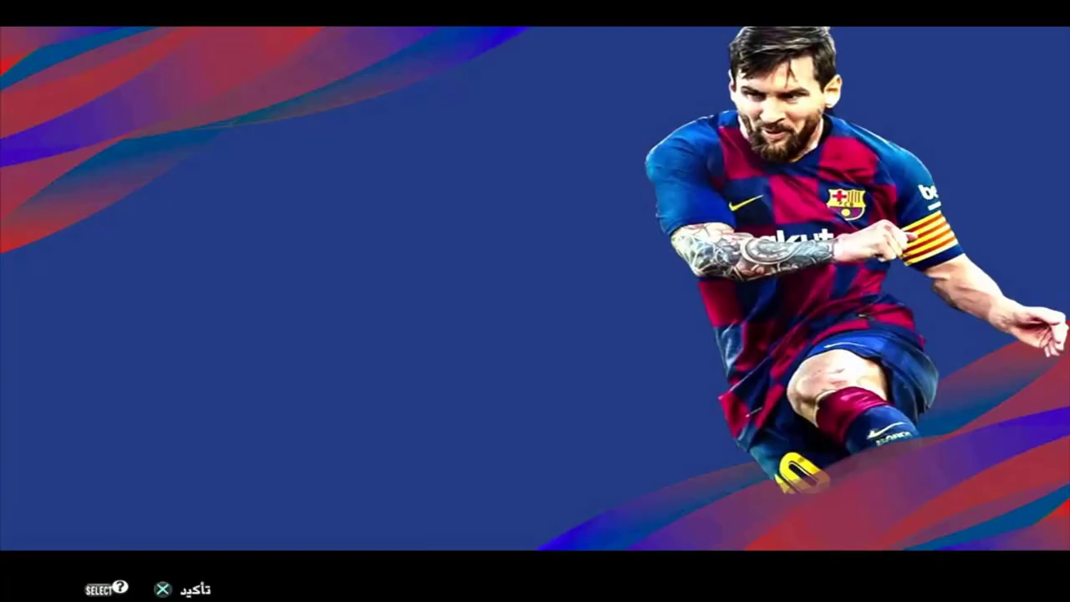